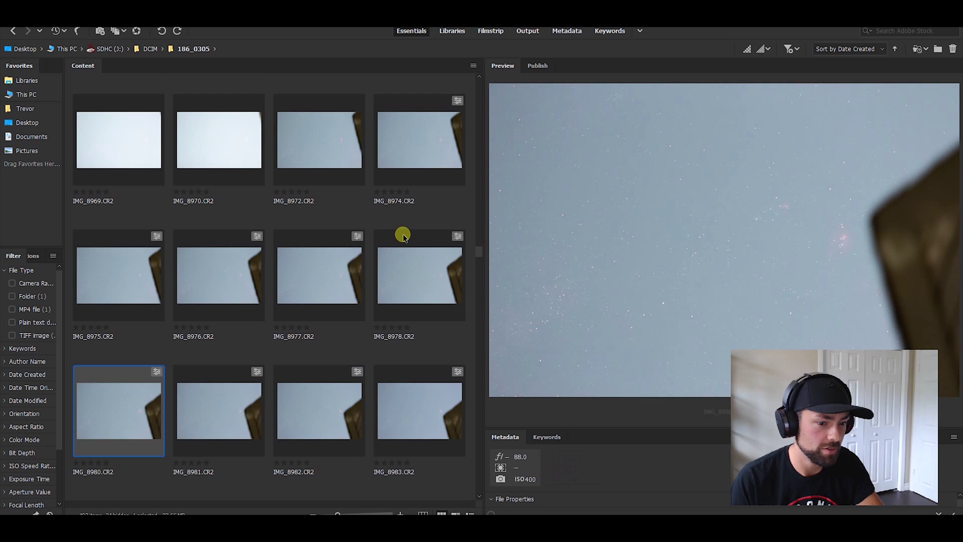
Step back and forth through the CR2 frames around IMG_8980 to IMG_8989, examining the dark obstruction entering the star field.
{"action": "key", "text": "Right"}
{"action": "key", "text": "Right"}
{"action": "key", "text": "Right"}
{"action": "key", "text": "Right"}
{"action": "key", "text": "Right"}
{"action": "key", "text": "Right"}
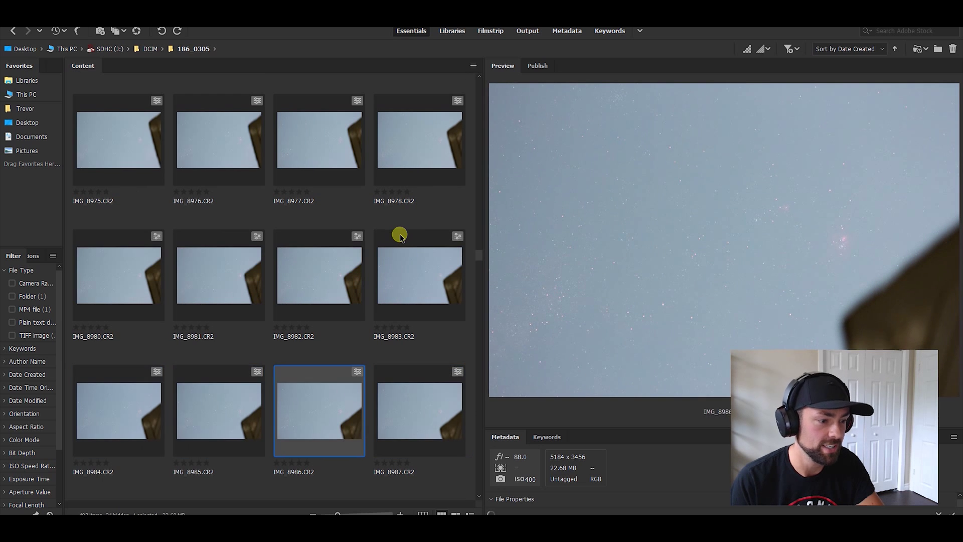
{"action": "key", "text": "Right"}
{"action": "key", "text": "Left"}
{"action": "key", "text": "Left"}
{"action": "key", "text": "Left"}
{"action": "key", "text": "Left"}
{"action": "key", "text": "Left"}
{"action": "key", "text": "Left"}
{"action": "key", "text": "Left"}
{"action": "key", "text": "Left"}
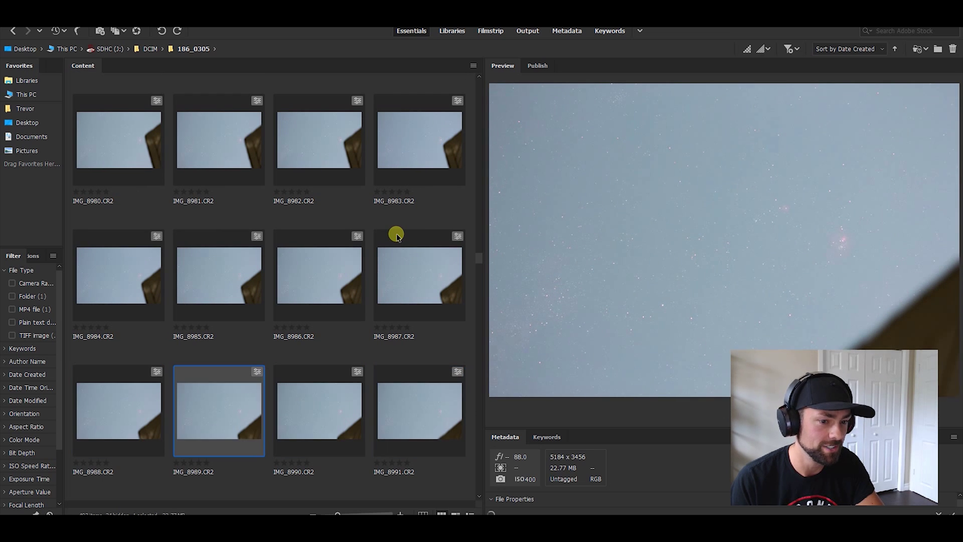
{"action": "key", "text": "Left"}
{"action": "key", "text": "Left"}
{"action": "key", "text": "Left"}
{"action": "key", "text": "Left"}
{"action": "key", "text": "Left"}
{"action": "key", "text": "Left"}
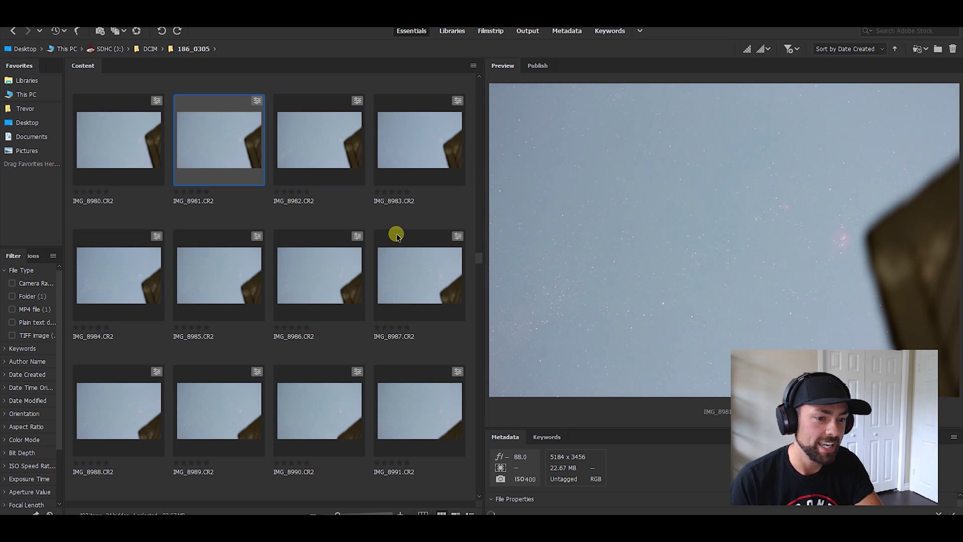
{"action": "key", "text": "Left"}
{"action": "key", "text": "Right"}
{"action": "key", "text": "Right"}
{"action": "key", "text": "Right"}
{"action": "key", "text": "Right"}
{"action": "key", "text": "Right"}
{"action": "key", "text": "Right"}
{"action": "key", "text": "Right"}
{"action": "key", "text": "Right"}
{"action": "key", "text": "Right"}
{"action": "key", "text": "Right"}
{"action": "key", "text": "Right"}
{"action": "key", "text": "Right"}
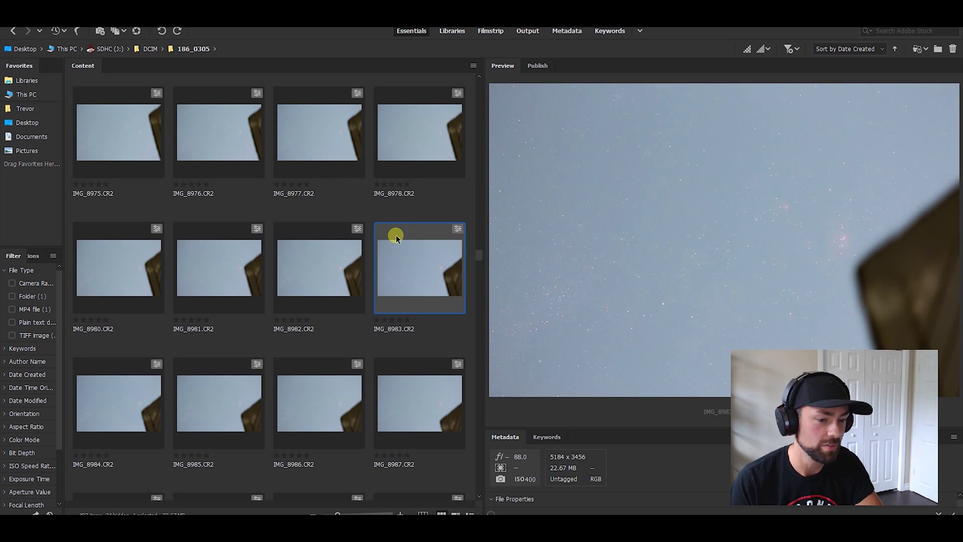
{"action": "key", "text": "Left"}
{"action": "key", "text": "Left"}
{"action": "key", "text": "Left"}
{"action": "key", "text": "Left"}
{"action": "key", "text": "Left"}
{"action": "key", "text": "Left"}
{"action": "key", "text": "Left"}
{"action": "key", "text": "Left"}
{"action": "key", "text": "Left"}
{"action": "key", "text": "Left"}
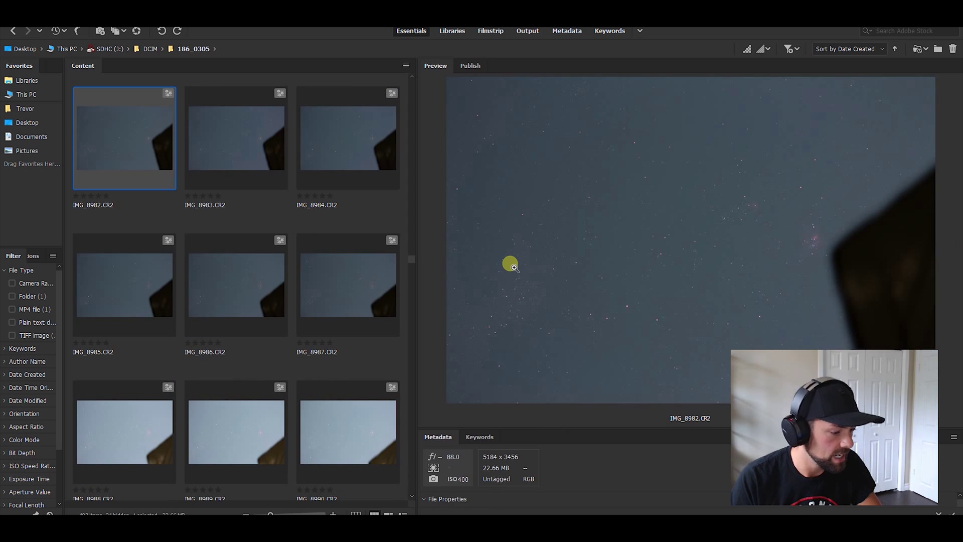
Switch to Stellarium and move the Canon EOS 60DA sensor frame over the Milky Way west of Saturn.
{"action": "key", "text": "super"}
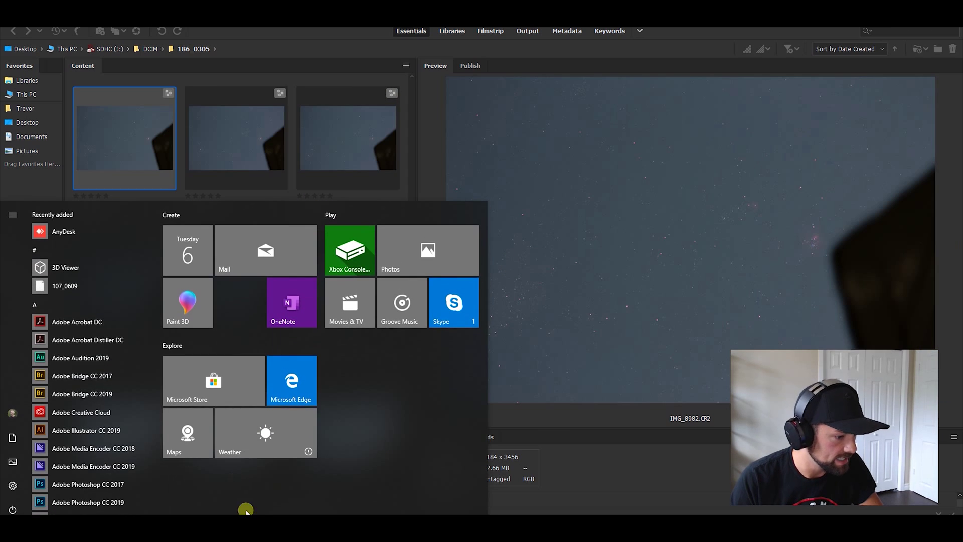
{"action": "left_click", "coordinate": [238, 494]}
{"action": "left_click_drag", "start_coordinate": [661, 275], "coordinate": [552, 341]}
{"action": "scroll", "coordinate": [535, 283], "scroll_direction": "down", "scroll_amount": 3}
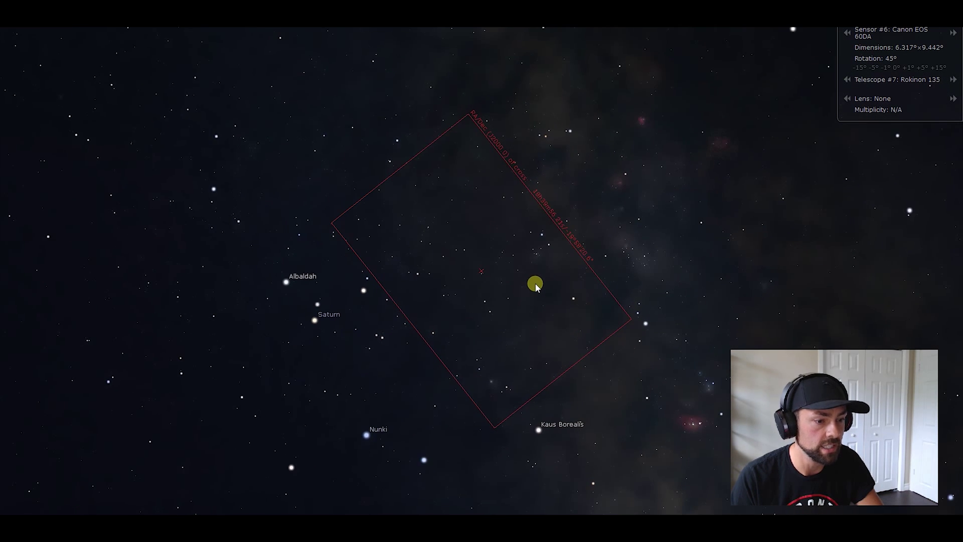
{"action": "left_click_drag", "start_coordinate": [537, 286], "coordinate": [471, 324]}
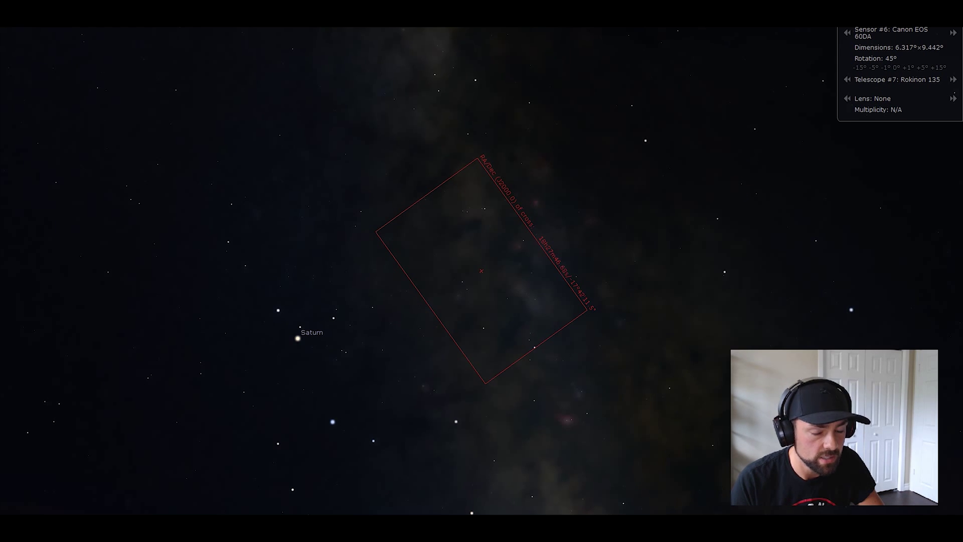
Hide and redisplay the camera sensor frame, and position it over the Lagoon and Trifid nebulae.
{"action": "key", "text": "ctrl+shift+i"}
{"action": "scroll", "coordinate": [481, 271], "scroll_direction": "down", "scroll_amount": 4}
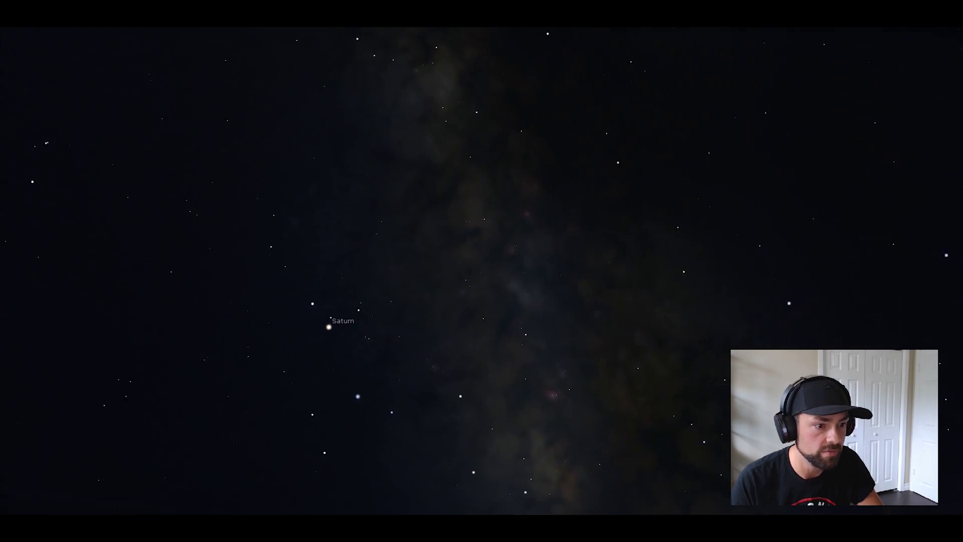
{"action": "left_click", "coordinate": [894, 31]}
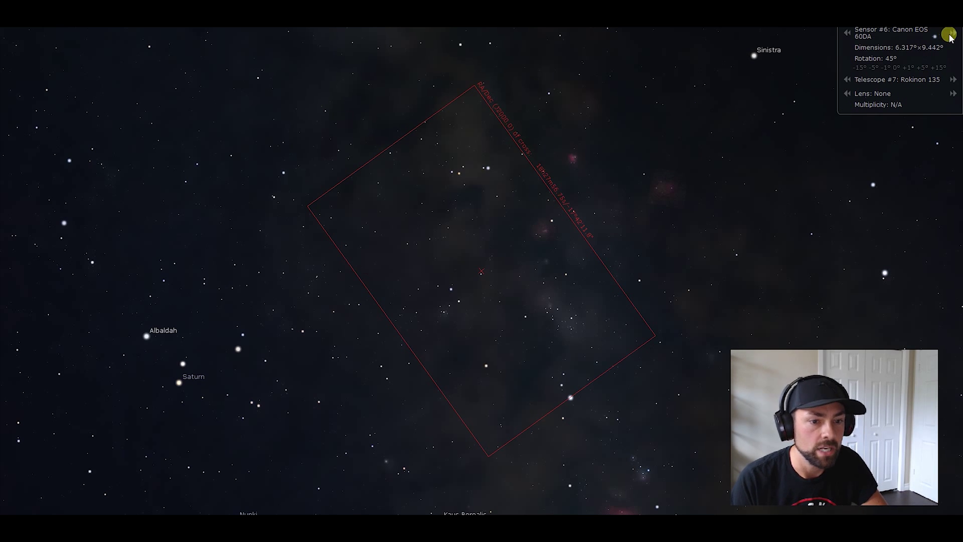
{"action": "left_click_drag", "start_coordinate": [581, 258], "coordinate": [477, 296]}
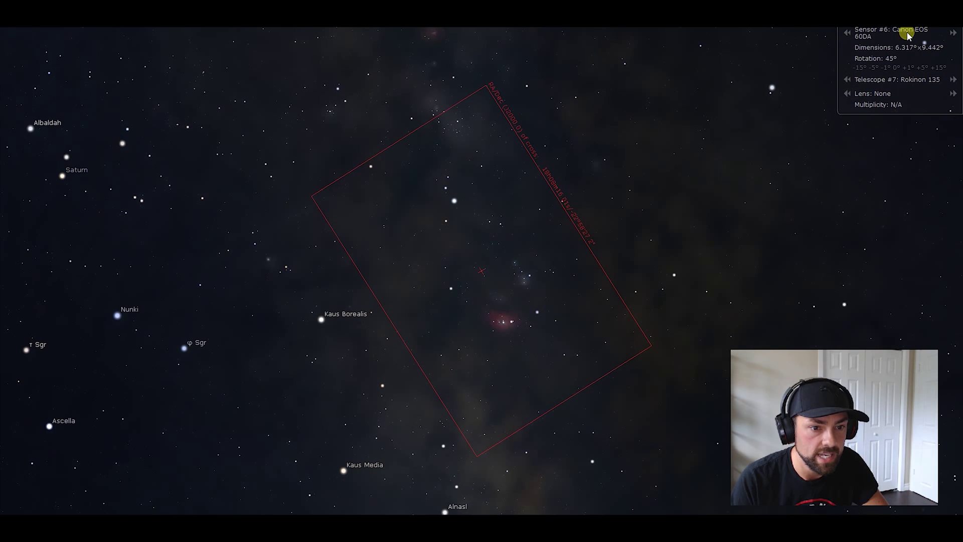
Preview the field of view with the Esprit 100 telescope and centre the frame on the Lagoon Nebula.
{"action": "left_click", "coordinate": [953, 33]}
{"action": "left_click", "coordinate": [847, 32]}
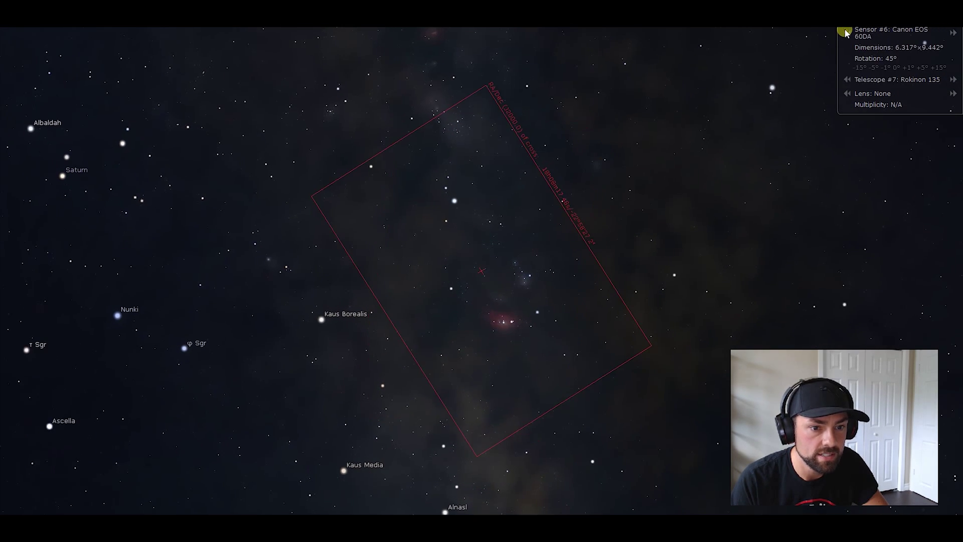
{"action": "left_click", "coordinate": [955, 80]}
{"action": "left_click", "coordinate": [846, 79]}
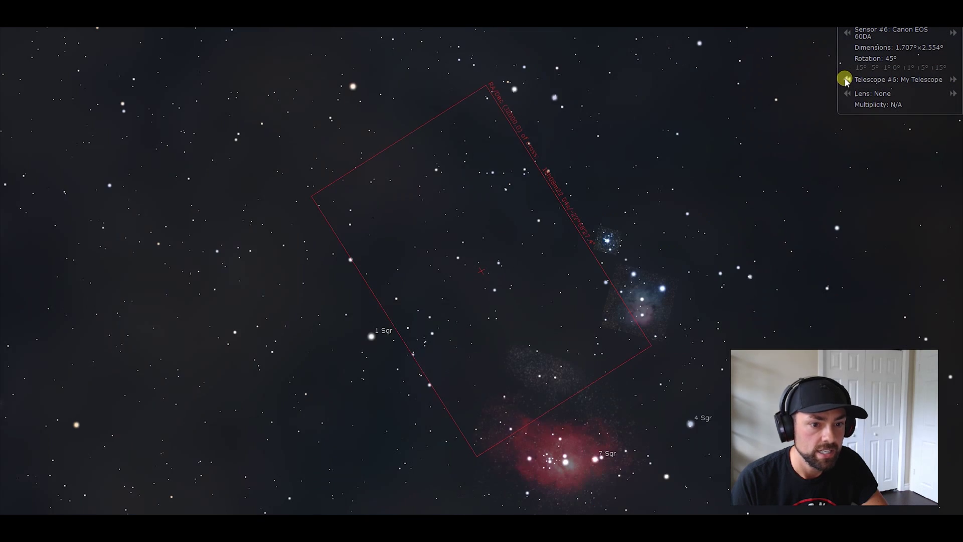
{"action": "left_click", "coordinate": [847, 80]}
{"action": "left_click", "coordinate": [955, 79]}
{"action": "left_click_drag", "start_coordinate": [617, 316], "coordinate": [471, 116]}
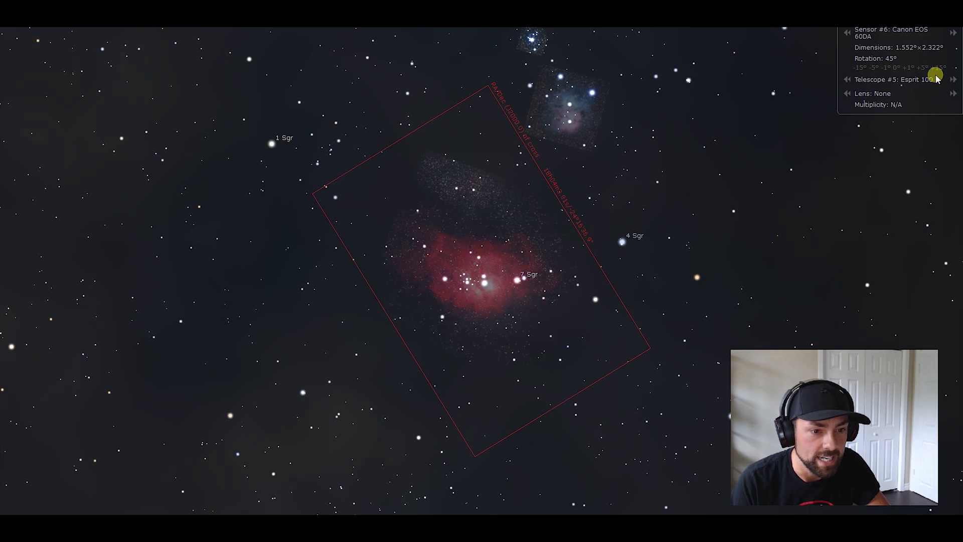
Compare the Lagoon Nebula's framing through the 80EDF and ES 102 CF telescopes.
{"action": "left_click", "coordinate": [953, 79]}
{"action": "left_click", "coordinate": [953, 80]}
{"action": "left_click", "coordinate": [952, 80]}
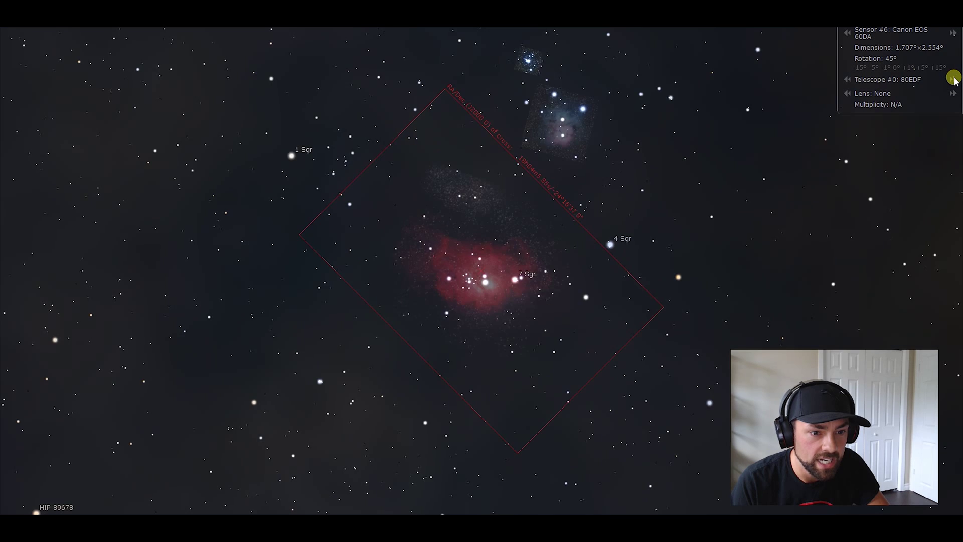
{"action": "left_click", "coordinate": [953, 80]}
{"action": "left_click", "coordinate": [848, 80]}
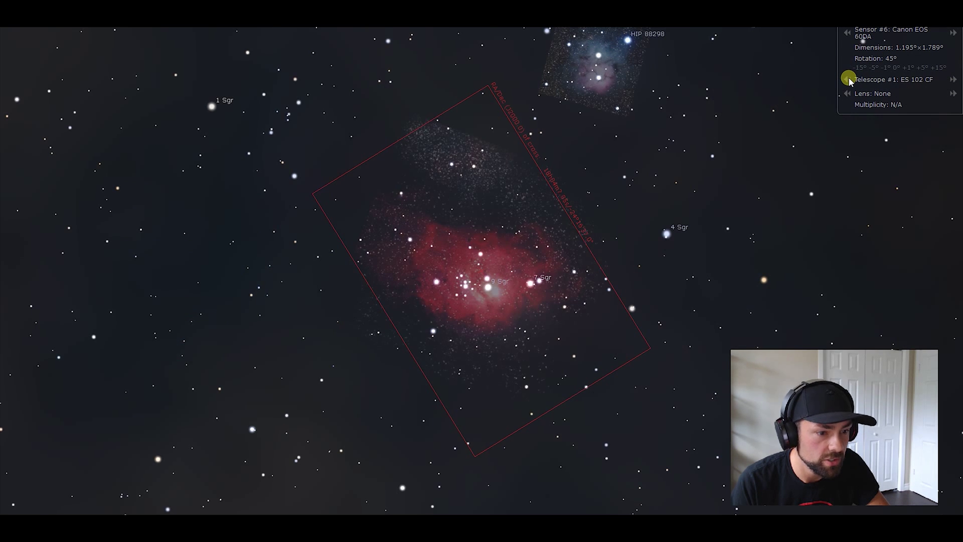
Set the telescope to Rokinon 135 and frame the Lagoon and Trifid nebulae together in the sensor rectangle.
{"action": "left_click", "coordinate": [848, 79]}
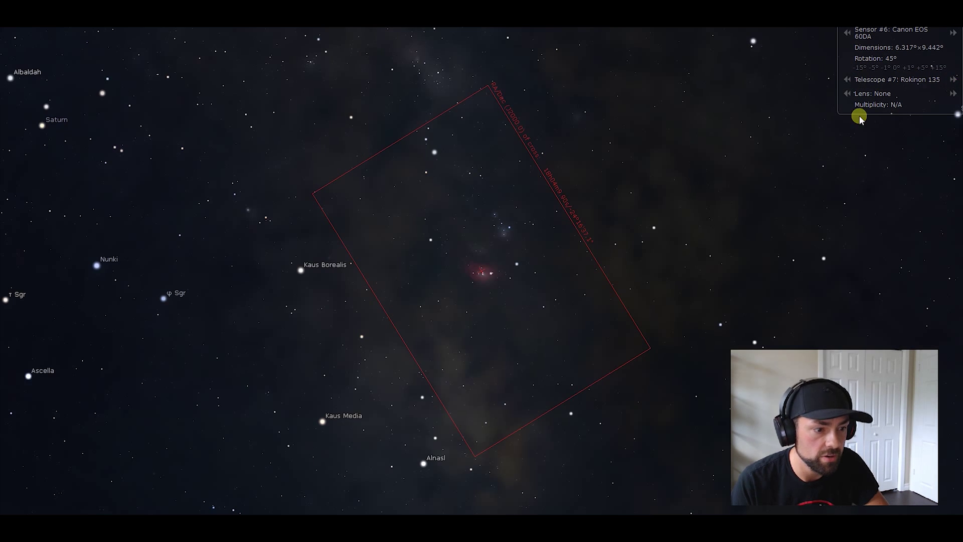
{"action": "left_click_drag", "start_coordinate": [521, 279], "coordinate": [544, 367]}
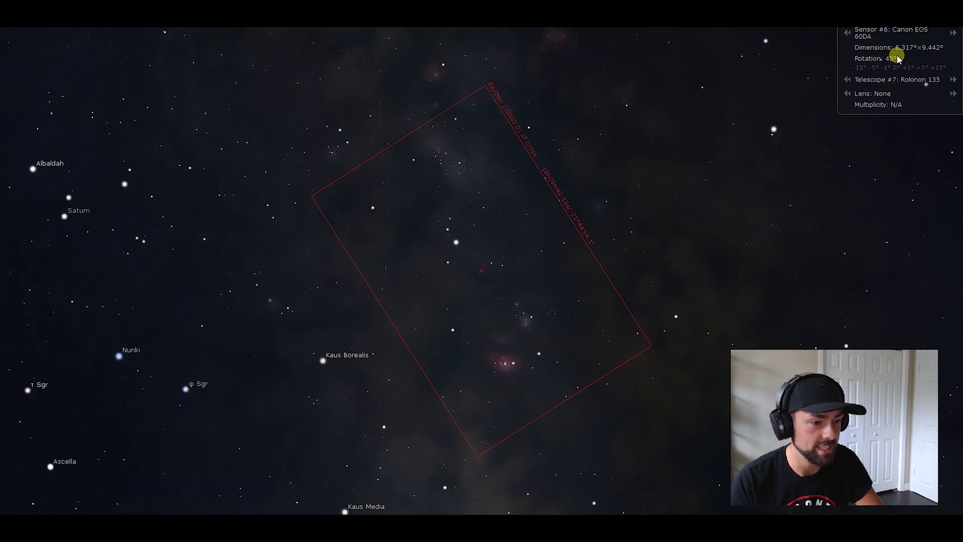
{"action": "mouse_move", "coordinate": [514, 243]}
{"action": "left_mouse_down"}
{"action": "mouse_move", "coordinate": [503, 249]}
{"action": "mouse_move", "coordinate": [518, 274]}
{"action": "mouse_move", "coordinate": [526, 258]}
{"action": "left_mouse_up"}
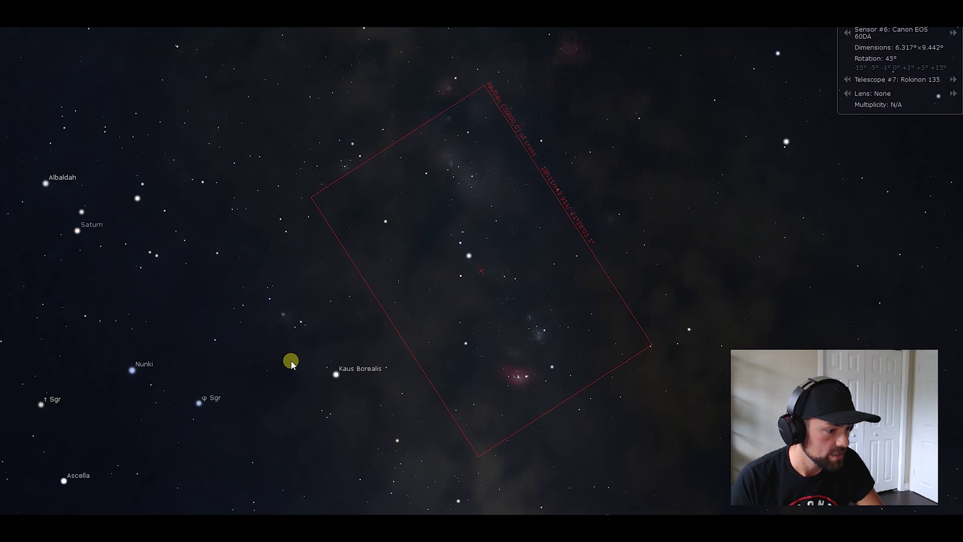
Move the sky view to the Veil Nebula in Cygnus and centre it in the Canon EOS 60DA frame.
{"action": "scroll", "coordinate": [408, 262], "scroll_direction": "down", "scroll_amount": 5}
{"action": "left_click_drag", "start_coordinate": [439, 319], "coordinate": [490, 300]}
{"action": "scroll", "coordinate": [491, 300], "scroll_direction": "up", "scroll_amount": 6}
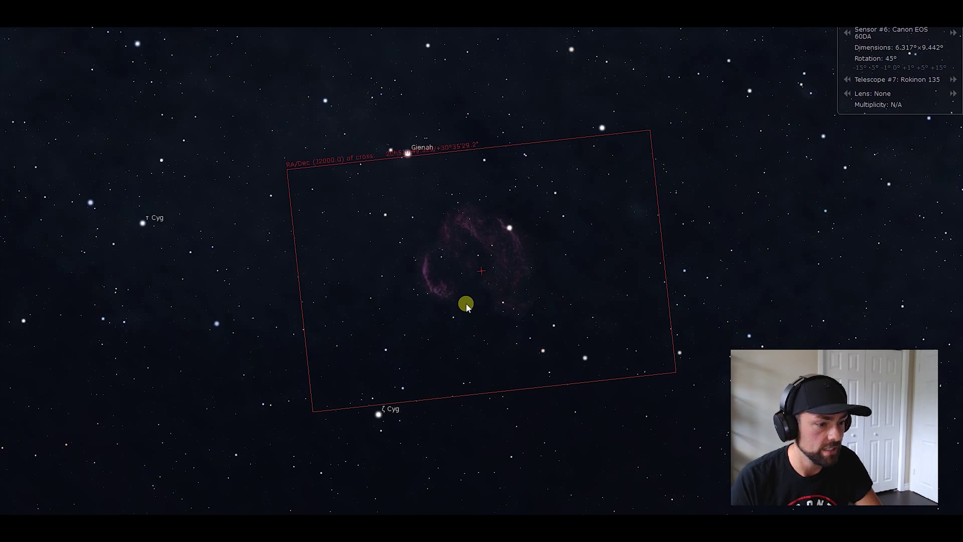
{"action": "scroll", "coordinate": [467, 290], "scroll_direction": "up", "scroll_amount": 2}
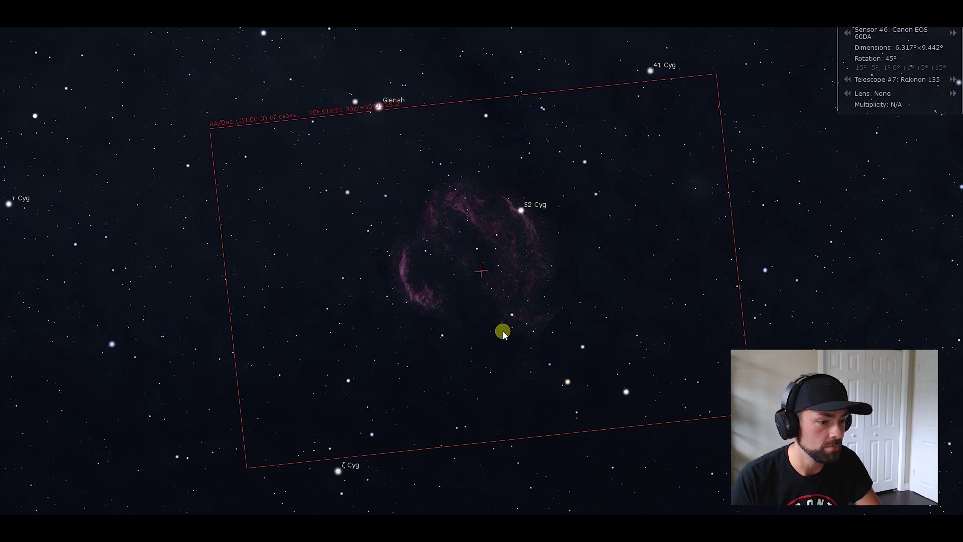
{"action": "scroll", "coordinate": [504, 327], "scroll_direction": "up", "scroll_amount": 2}
{"action": "left_click_drag", "start_coordinate": [541, 354], "coordinate": [557, 364]}
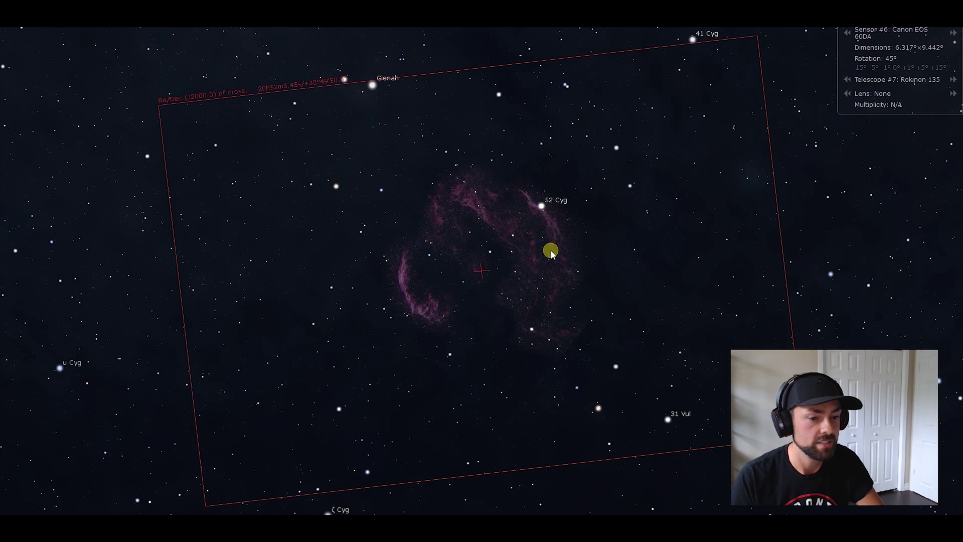
{"action": "scroll", "coordinate": [551, 241], "scroll_direction": "down", "scroll_amount": 2}
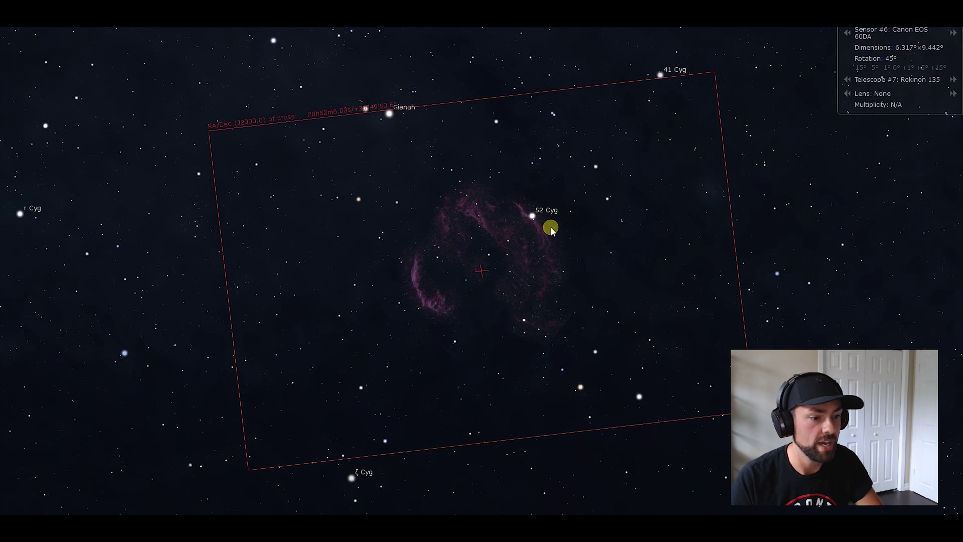
Preview the Veil with the ASI294MC Pro sensor and ES 102 CF telescope, centring the frame on its eastern arc.
{"action": "left_click", "coordinate": [953, 32]}
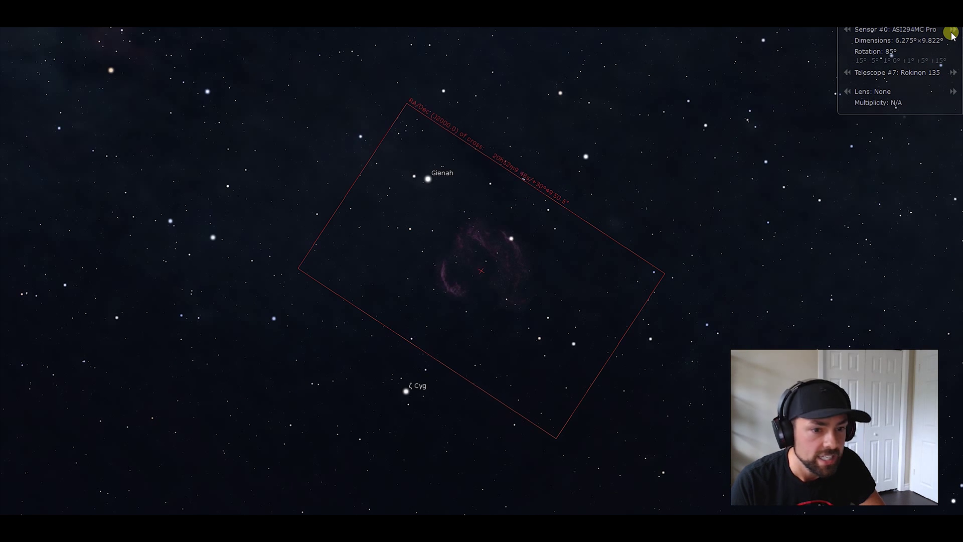
{"action": "left_click", "coordinate": [951, 74]}
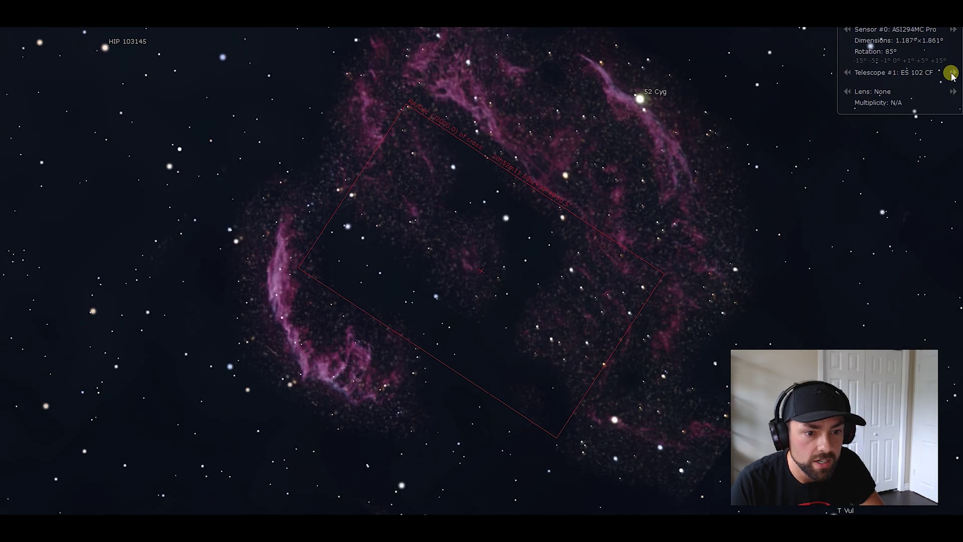
{"action": "left_click_drag", "start_coordinate": [522, 288], "coordinate": [624, 222]}
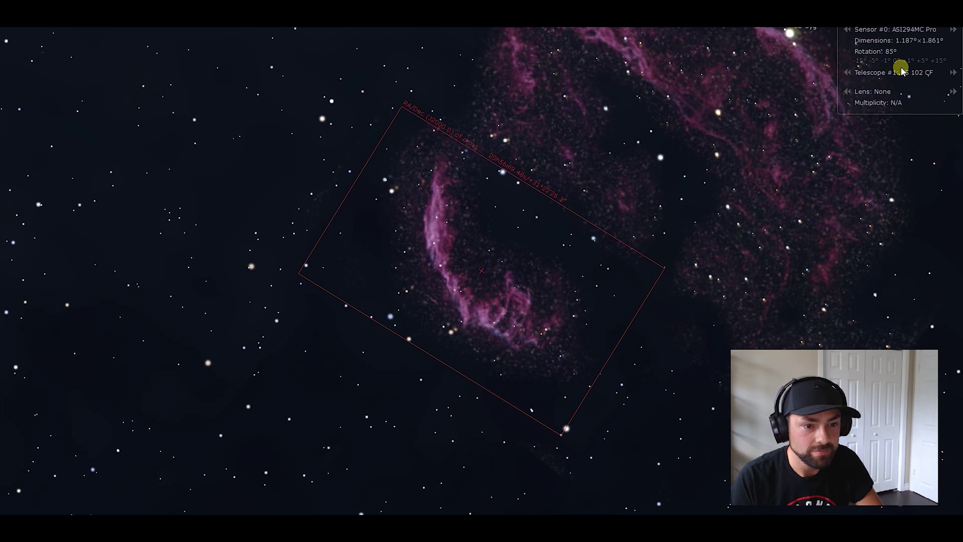
Preview the Veil Nebula through the RedCat, and restore the Rokinon 135 telescope with the Canon EOS 60DA sensor.
{"action": "left_click", "coordinate": [951, 73]}
{"action": "left_click", "coordinate": [951, 74]}
{"action": "left_click", "coordinate": [951, 74]}
{"action": "left_click", "coordinate": [847, 74]}
{"action": "left_click", "coordinate": [951, 75]}
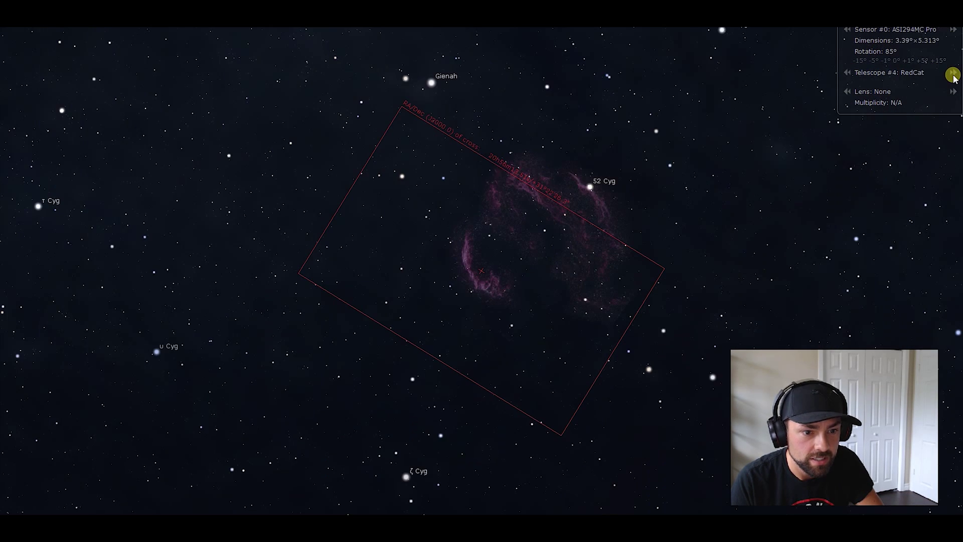
{"action": "left_click", "coordinate": [951, 75]}
{"action": "left_click", "coordinate": [951, 75]}
{"action": "left_click", "coordinate": [952, 75]}
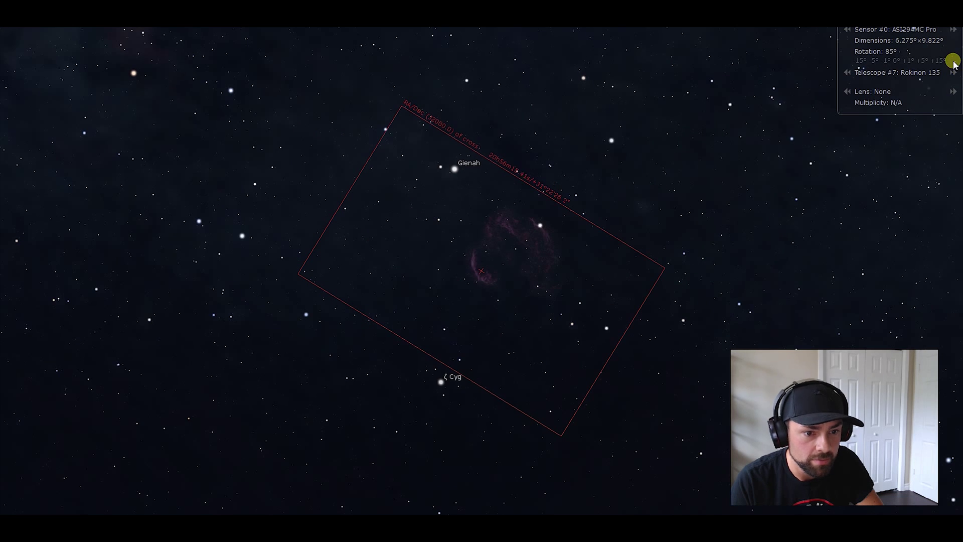
{"action": "left_click", "coordinate": [953, 33]}
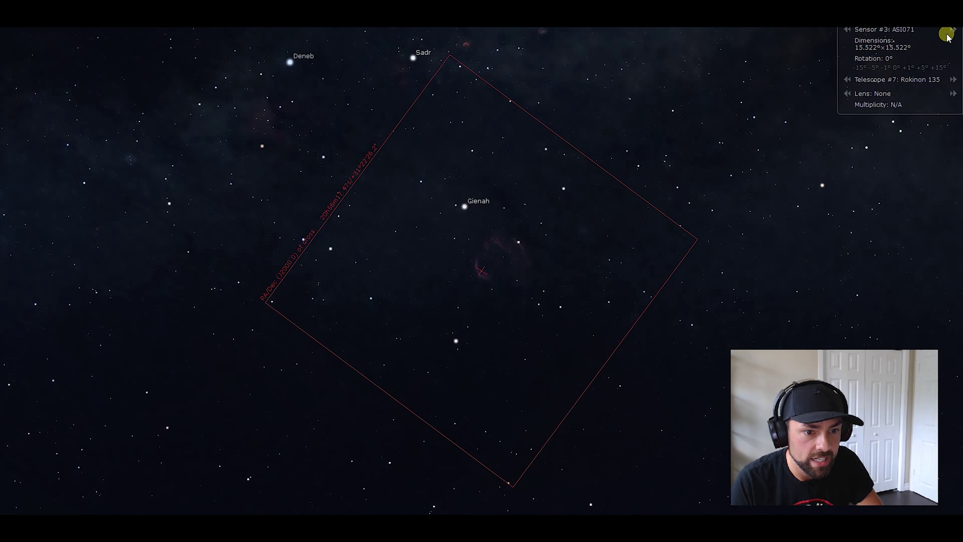
{"action": "left_click", "coordinate": [954, 32]}
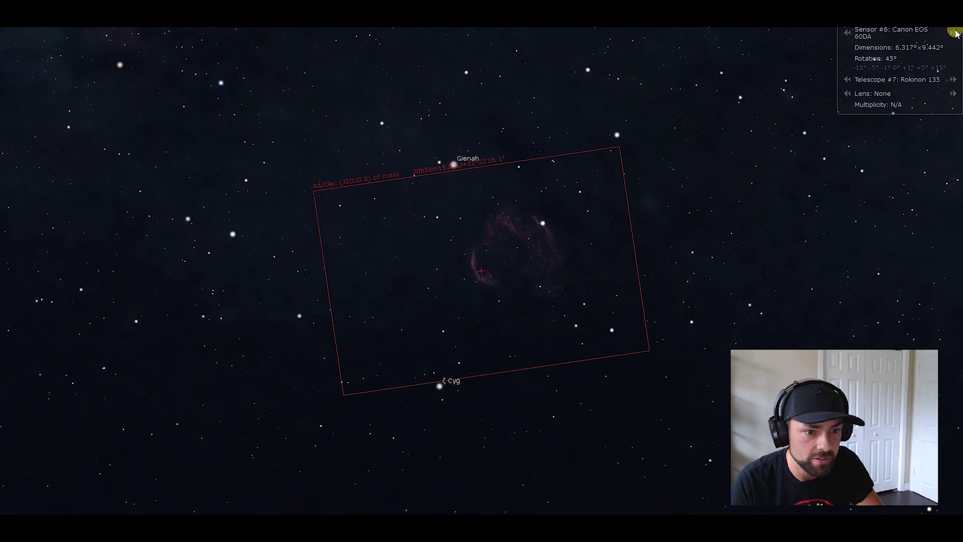
Move the sky view to Sadr in Cygnus and fit the surrounding region within the whole sensor frame.
{"action": "left_click_drag", "start_coordinate": [494, 266], "coordinate": [447, 378]}
{"action": "scroll", "coordinate": [522, 279], "scroll_direction": "up", "scroll_amount": 3}
{"action": "left_click_drag", "start_coordinate": [499, 354], "coordinate": [481, 346]}
{"action": "scroll", "coordinate": [494, 321], "scroll_direction": "up", "scroll_amount": 1}
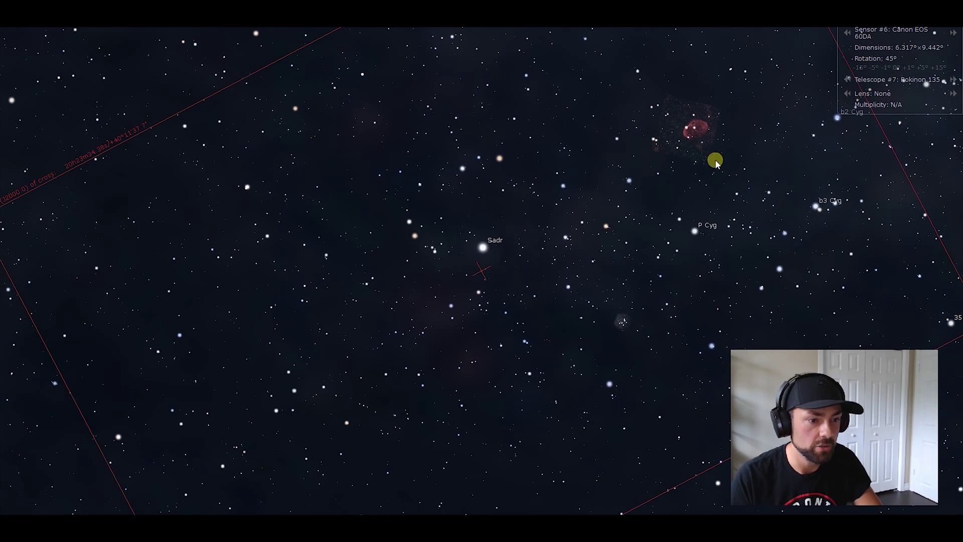
{"action": "scroll", "coordinate": [561, 286], "scroll_direction": "down", "scroll_amount": 3}
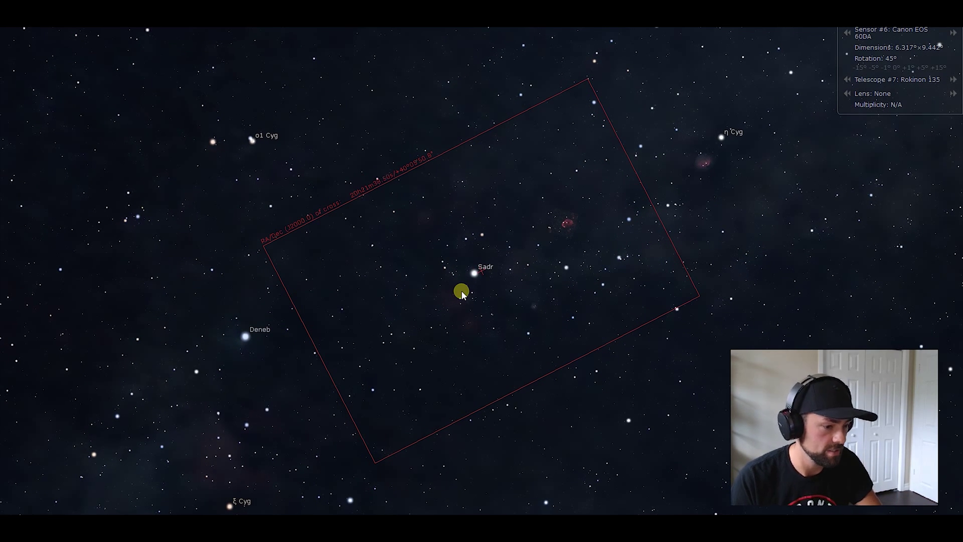
Switch to Photoshop and examine the nebulae in Autosave059.tif at 50% zoom.
{"action": "key", "text": "super"}
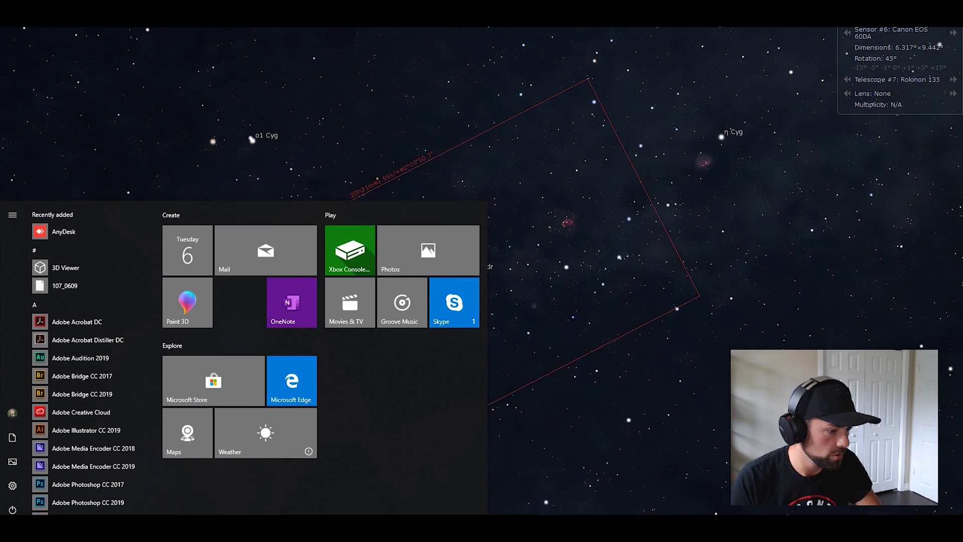
{"action": "left_click", "coordinate": [194, 501]}
{"action": "left_click_drag", "start_coordinate": [520, 296], "coordinate": [426, 254]}
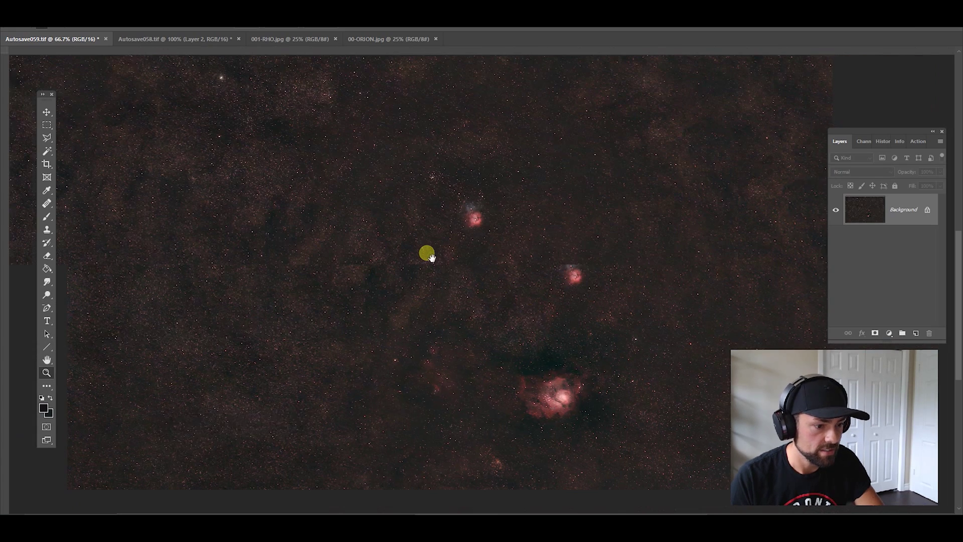
{"action": "left_click", "coordinate": [474, 257], "text": "alt"}
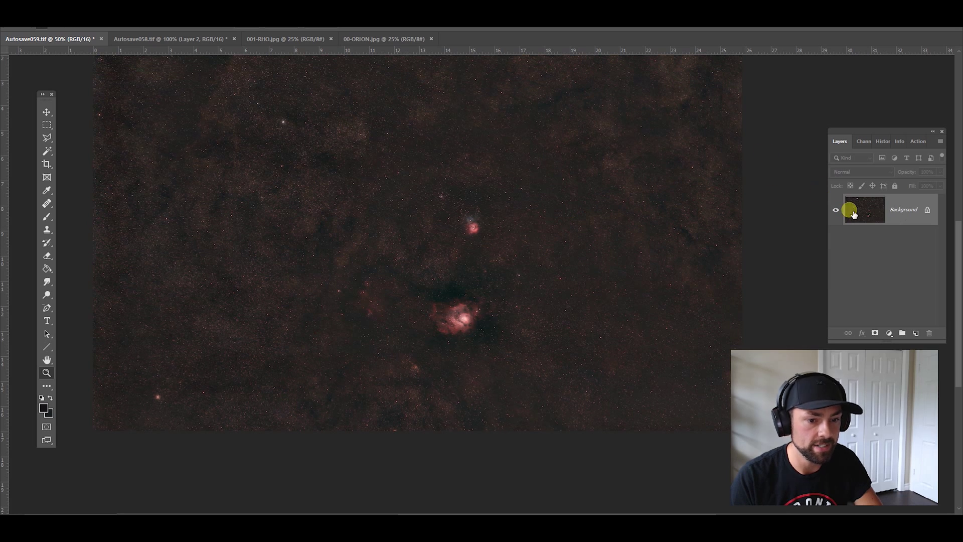
View the whole Autosave059.tif frame at 33.3% zoom, and return to 50%.
{"action": "scroll", "coordinate": [953, 260], "scroll_direction": "up", "scroll_amount": 3}
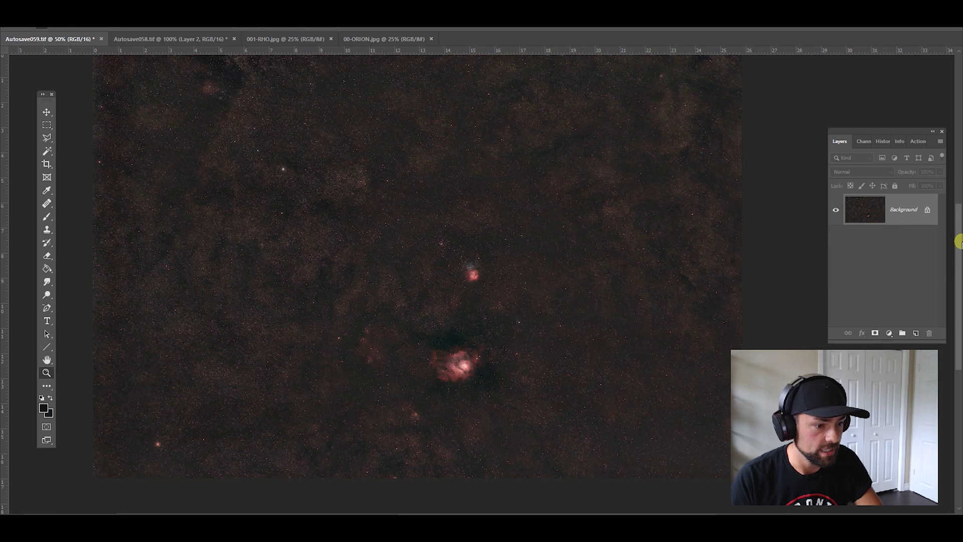
{"action": "left_click", "coordinate": [524, 261], "text": "alt"}
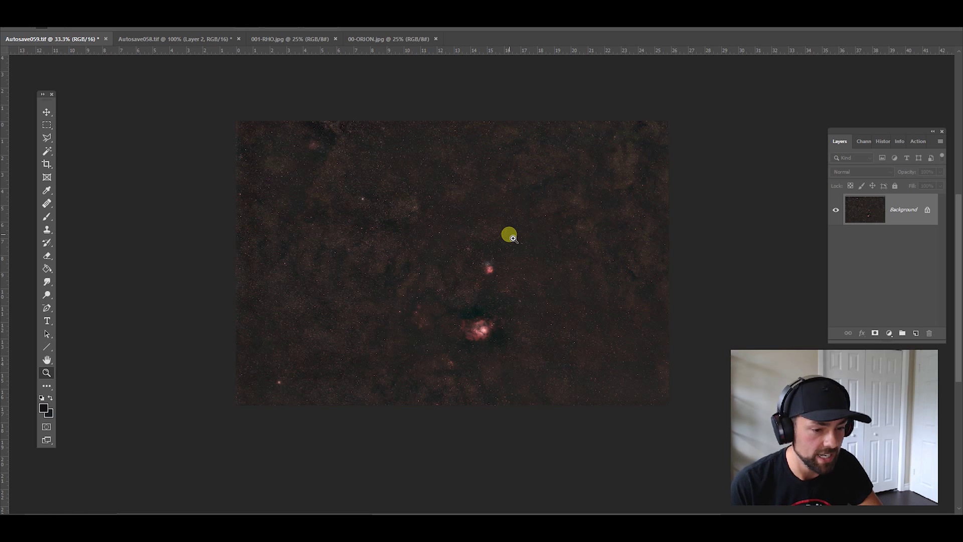
{"action": "left_click", "coordinate": [475, 284]}
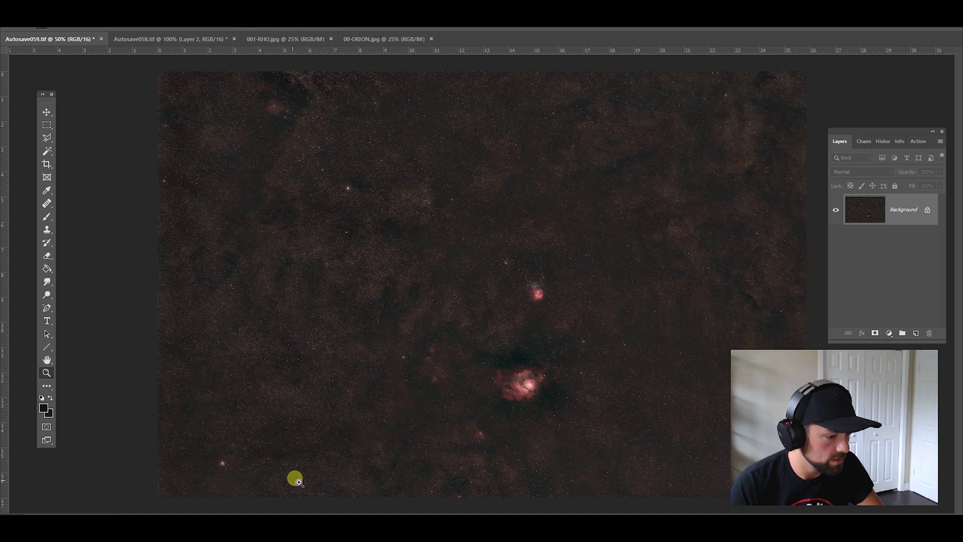
Switch to DeepSkyStacker to check the stack's ISO and total exposure, and return to Autosave059.tif in Photoshop.
{"action": "key", "text": "super"}
{"action": "left_click", "coordinate": [200, 499]}
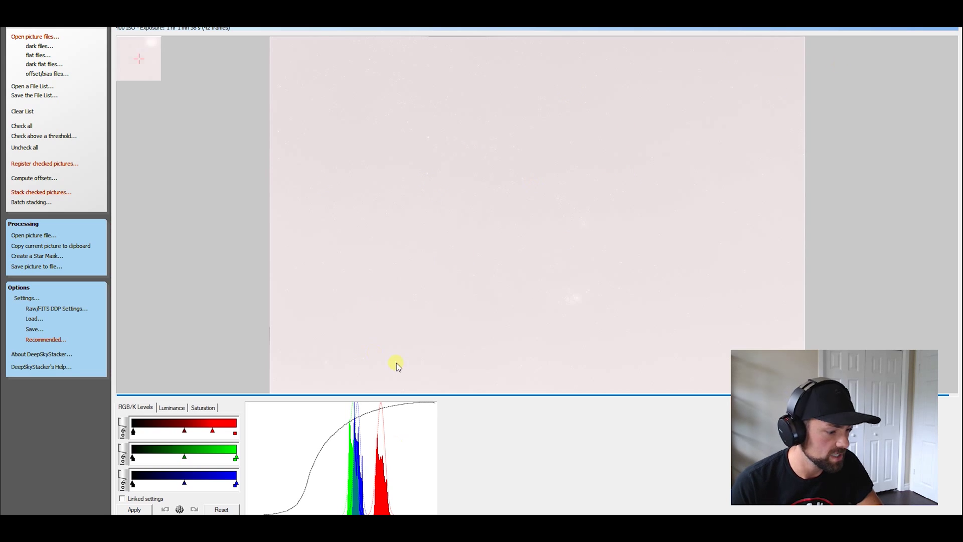
{"action": "key", "text": "super"}
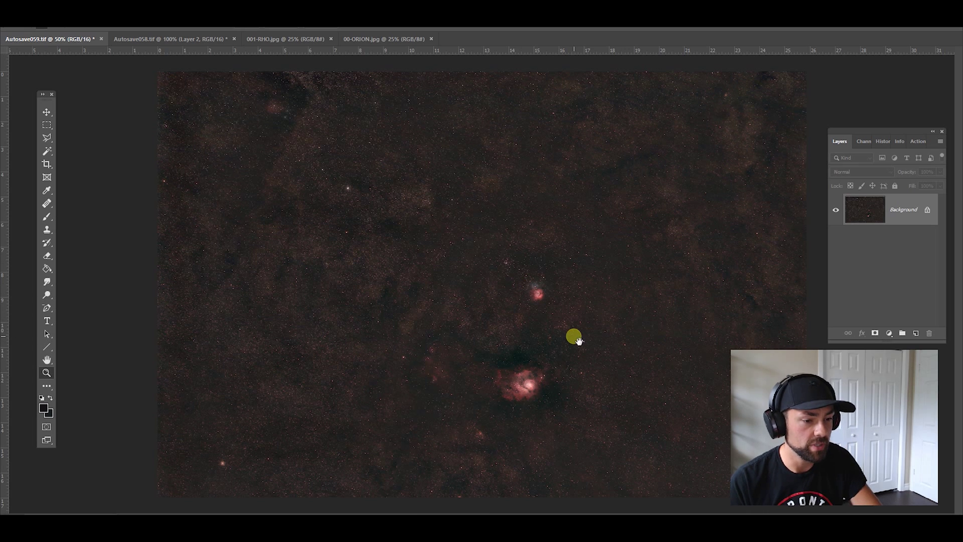
Examine the two pink nebulae in Autosave059.tif at 66.7% and 100% zoom, and return to 50%.
{"action": "key", "text": "ctrl+r"}
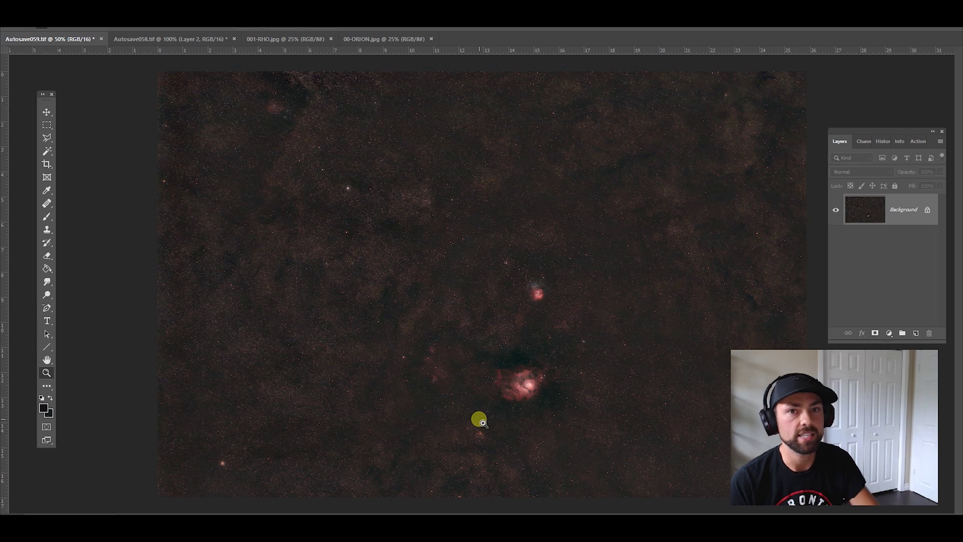
{"action": "left_click", "coordinate": [571, 387]}
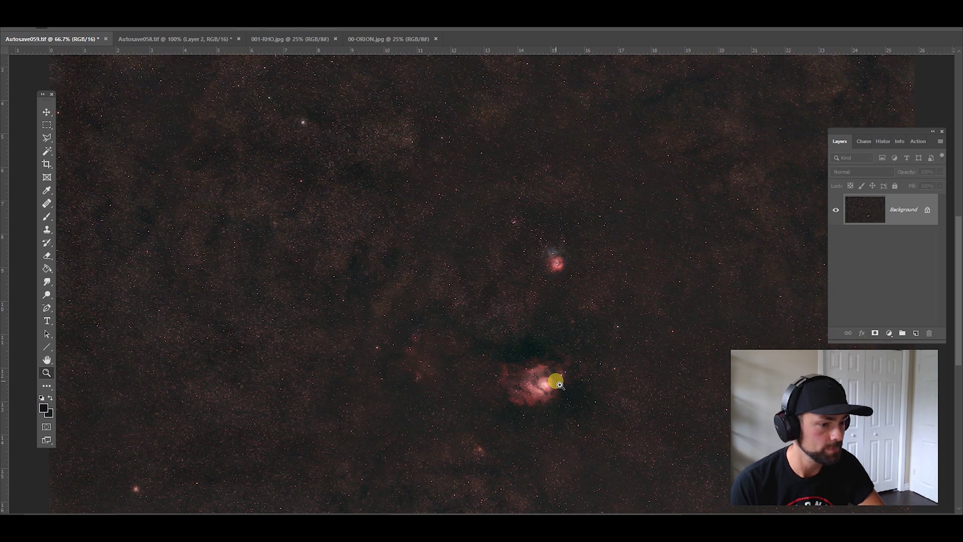
{"action": "key", "text": "ctrl+r"}
{"action": "left_click_drag", "start_coordinate": [560, 385], "coordinate": [524, 304]}
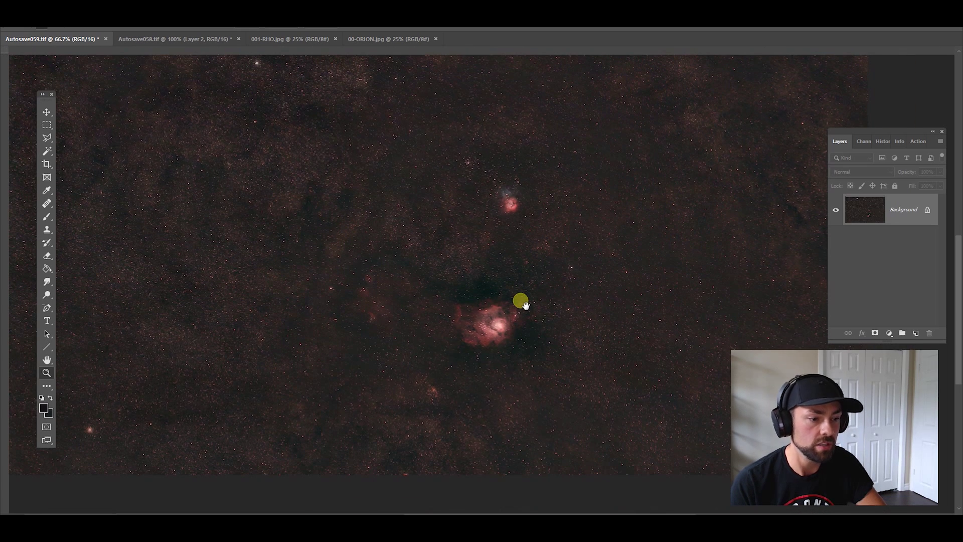
{"action": "key", "text": "ctrl+r"}
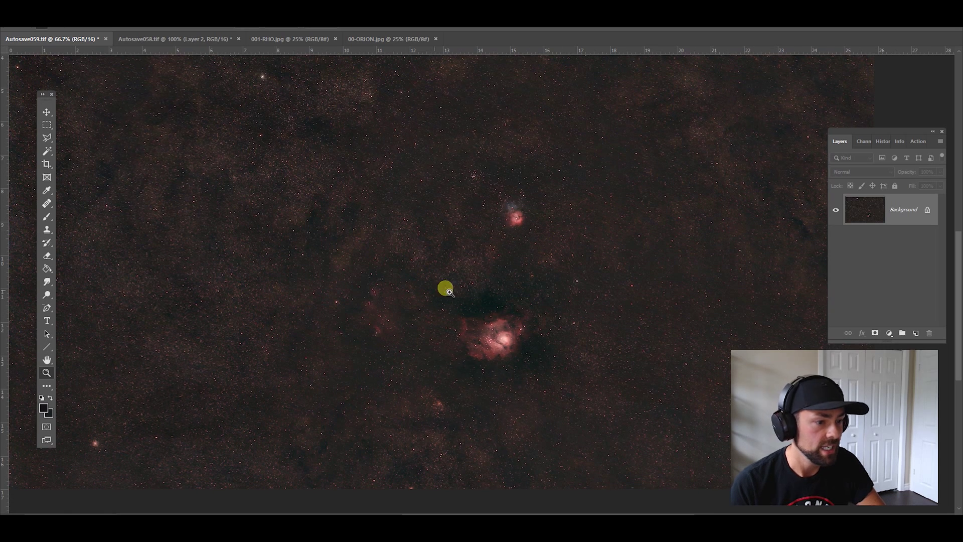
{"action": "left_click", "coordinate": [502, 307]}
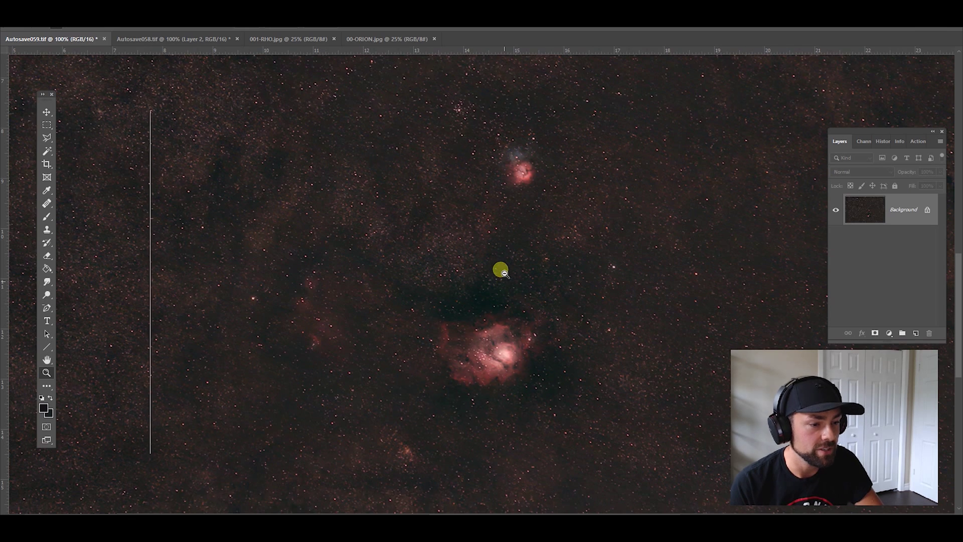
{"action": "left_click", "coordinate": [500, 271], "text": "alt"}
{"action": "left_click", "coordinate": [465, 248], "text": "alt"}
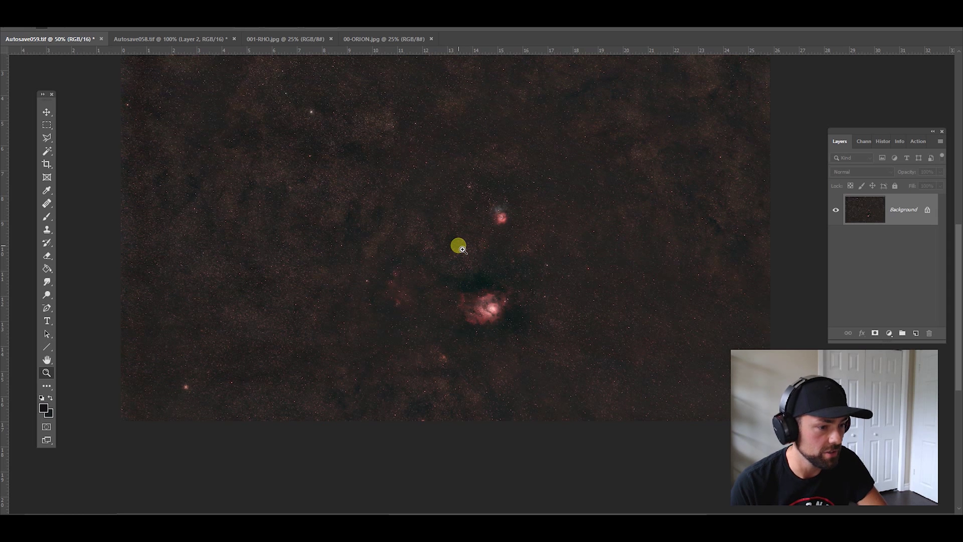
Inspect the larger pink nebula and the dark dust above it at 100% zoom, and restore the 50% view.
{"action": "left_click_drag", "start_coordinate": [473, 251], "coordinate": [485, 293]}
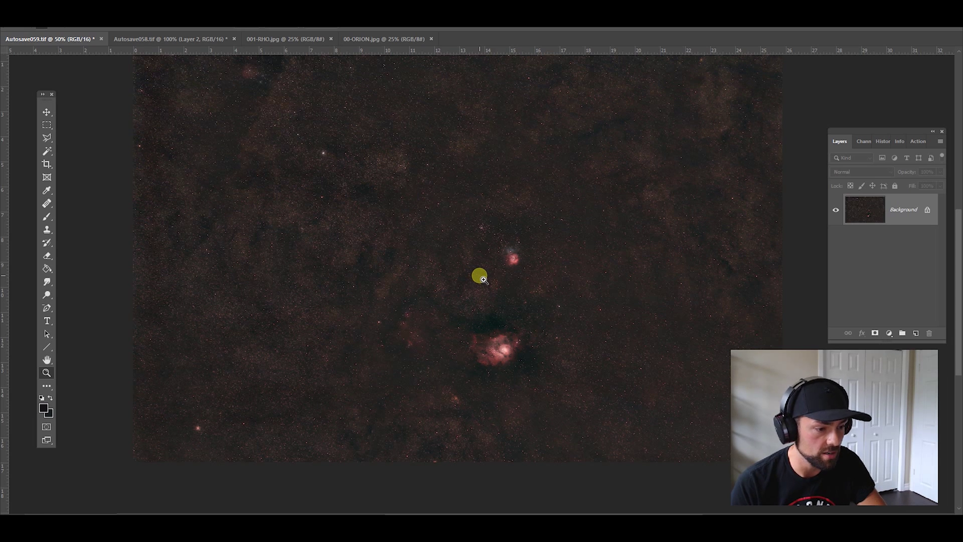
{"action": "left_click", "coordinate": [483, 280]}
{"action": "left_click", "coordinate": [489, 276]}
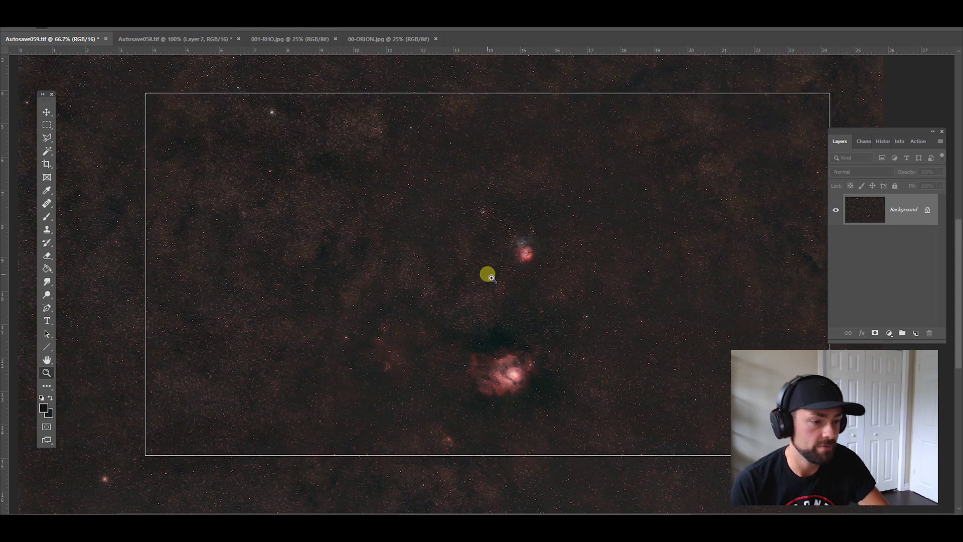
{"action": "left_click_drag", "start_coordinate": [490, 370], "coordinate": [498, 321]}
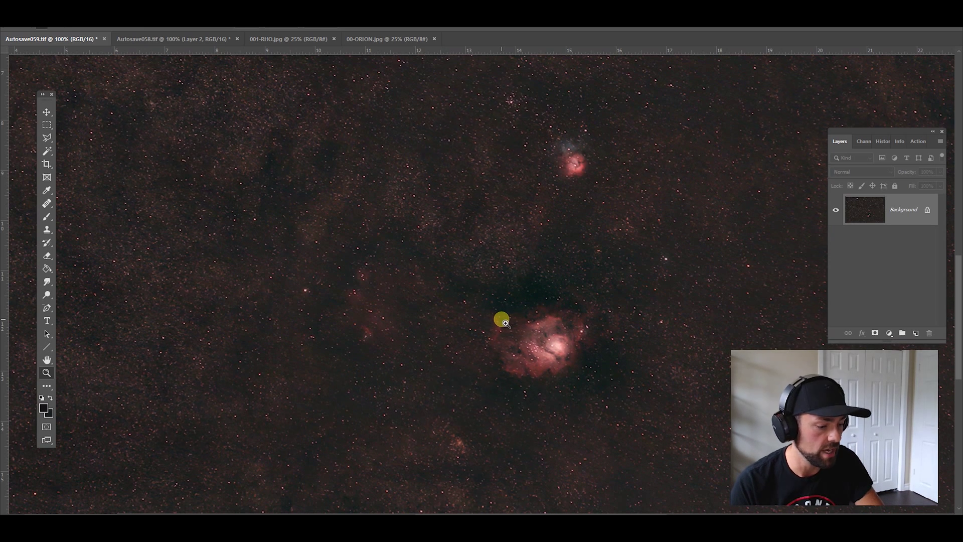
{"action": "left_click", "coordinate": [539, 295], "text": "alt"}
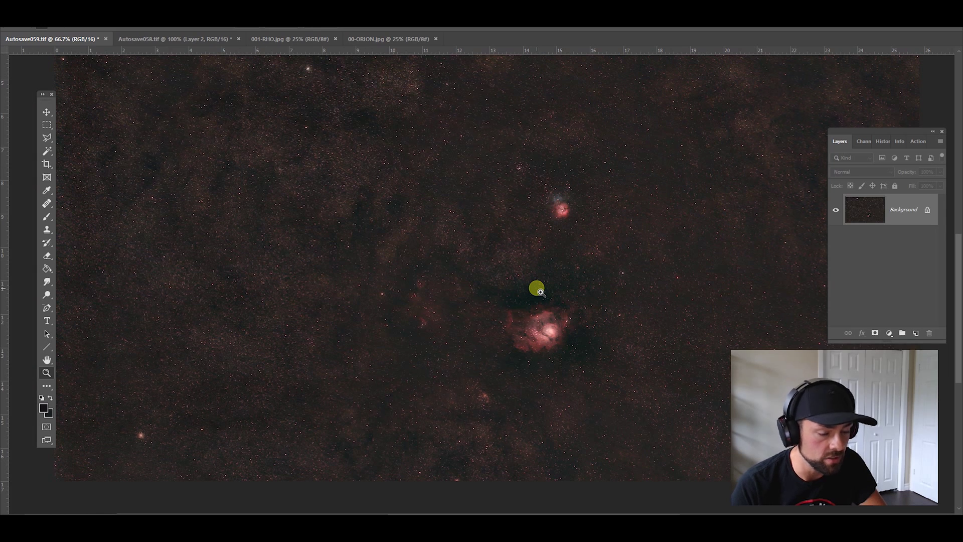
{"action": "left_click_drag", "start_coordinate": [495, 273], "coordinate": [486, 288]}
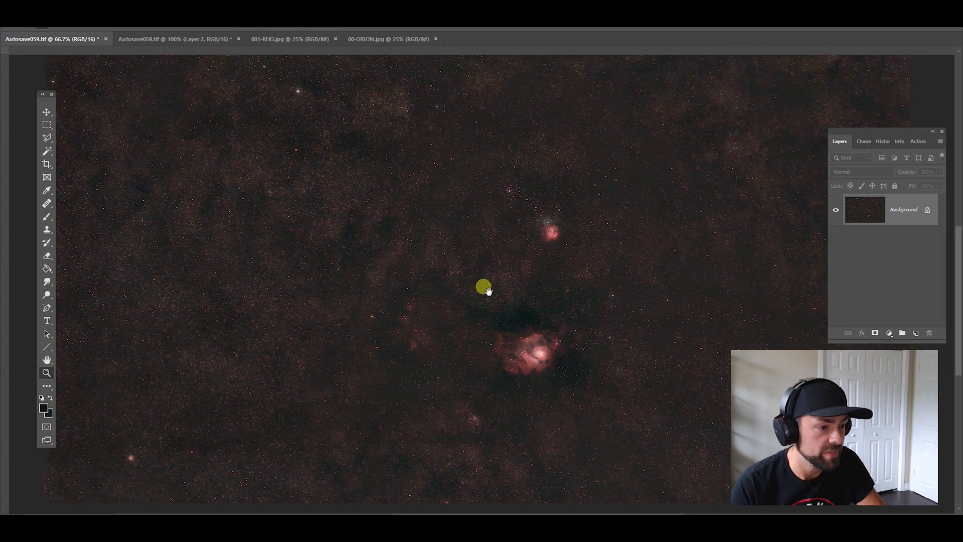
{"action": "left_click", "coordinate": [512, 277], "text": "alt"}
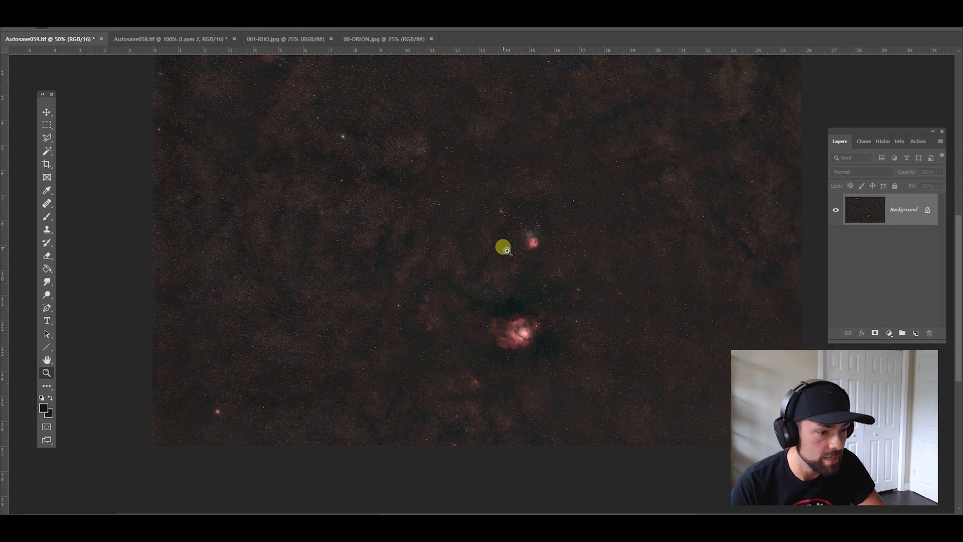
Switch to the Autosave058.tif image and view its red nebulosity at 50% zoom.
{"action": "left_click", "coordinate": [158, 38]}
{"action": "left_click", "coordinate": [482, 295], "text": "alt"}
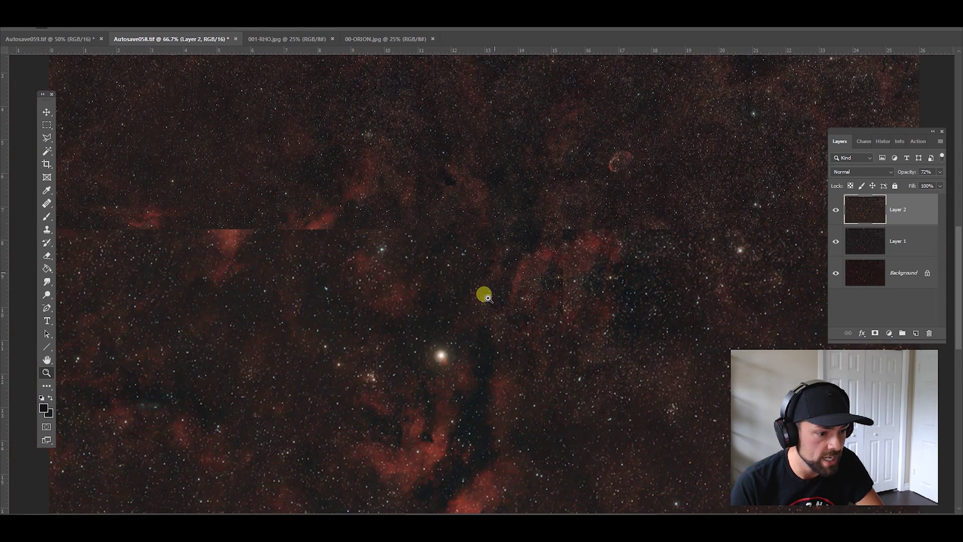
{"action": "left_click", "coordinate": [532, 246], "text": "alt"}
{"action": "left_click_drag", "start_coordinate": [529, 244], "coordinate": [530, 307]}
{"action": "key", "text": "ctrl+r"}
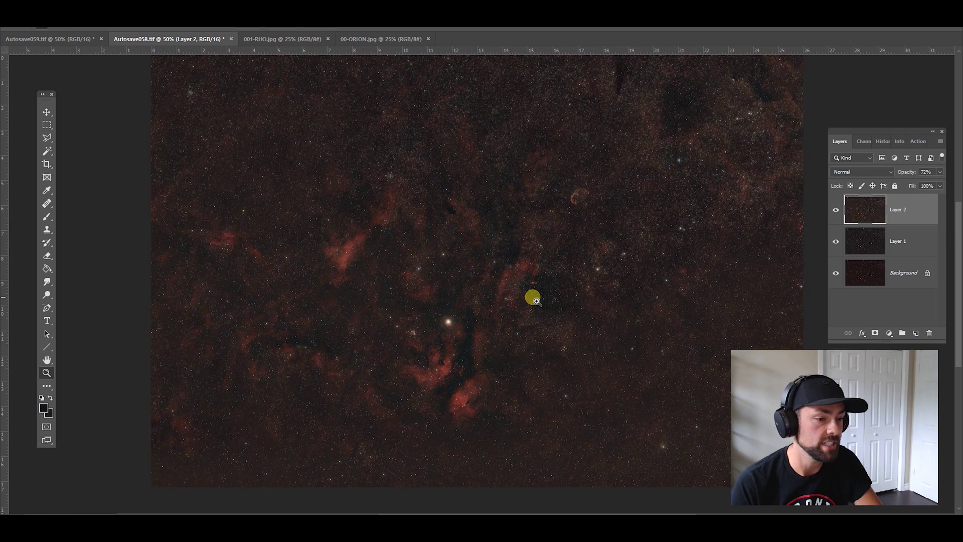
Examine the red nebulosity and dark lane around the bright star in Autosave058.tif at 100% zoom.
{"action": "left_click", "coordinate": [500, 319]}
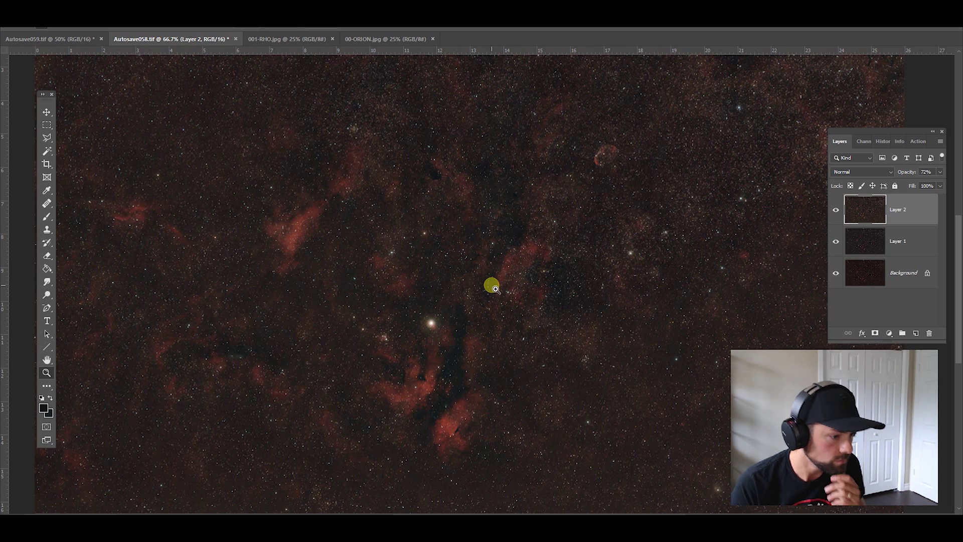
{"action": "left_click", "coordinate": [577, 230]}
{"action": "left_click_drag", "start_coordinate": [529, 275], "coordinate": [492, 322]}
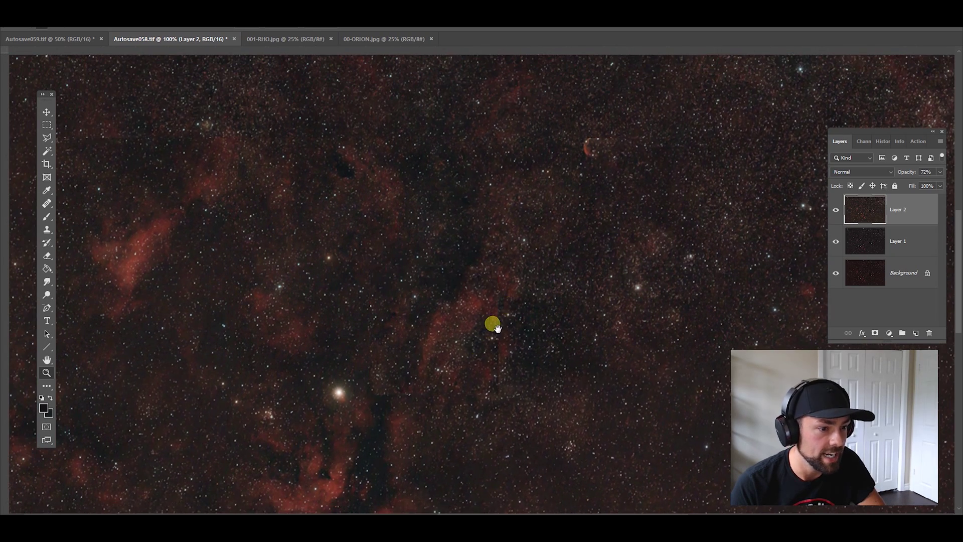
{"action": "key", "text": "ctrl+r"}
{"action": "left_click_drag", "start_coordinate": [434, 399], "coordinate": [488, 257]}
{"action": "key", "text": "ctrl+r"}
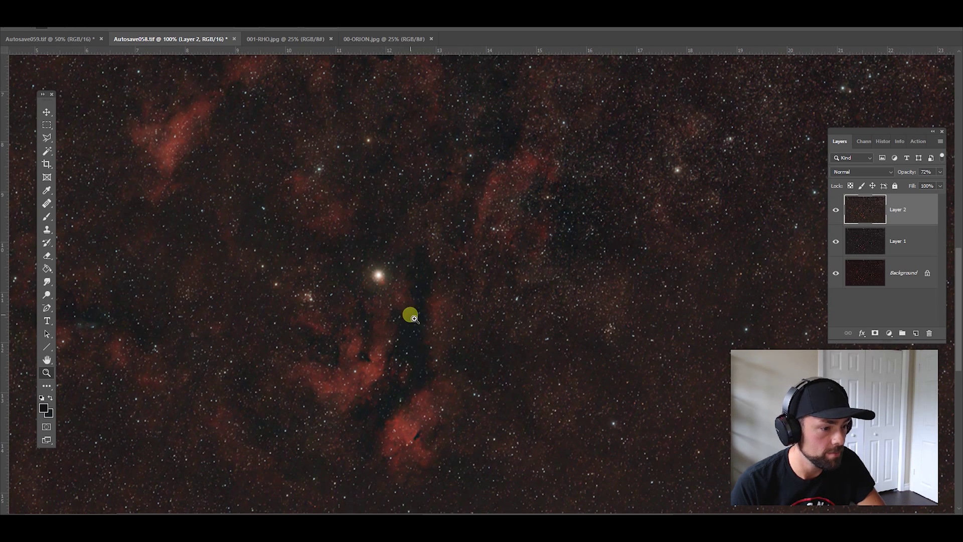
Zoom Autosave058.tif back out to 50% and bring its full height into view.
{"action": "left_click", "coordinate": [492, 231], "text": "alt"}
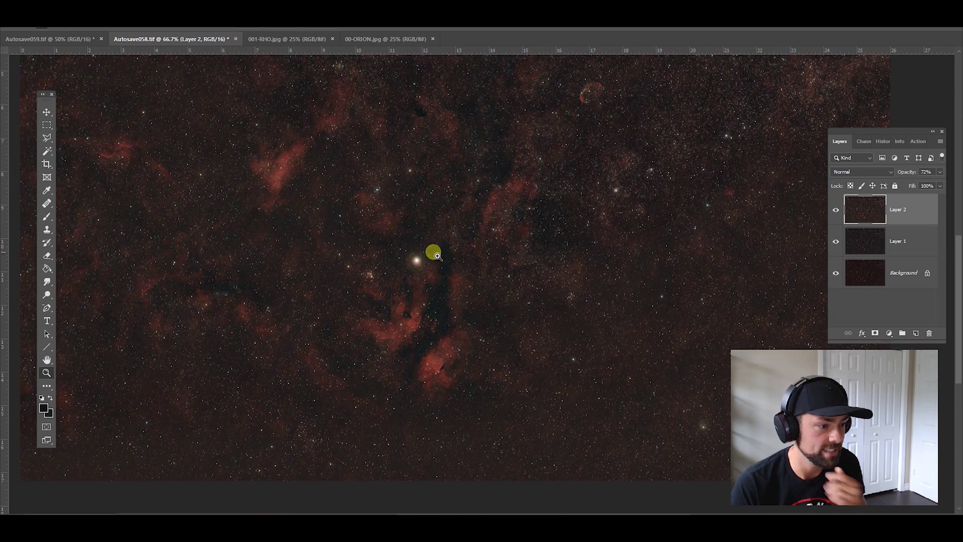
{"action": "key", "text": "ctrl+r"}
{"action": "left_click_drag", "start_coordinate": [414, 224], "coordinate": [521, 281]}
{"action": "key", "text": "ctrl+r"}
{"action": "left_click", "coordinate": [518, 263], "text": "alt"}
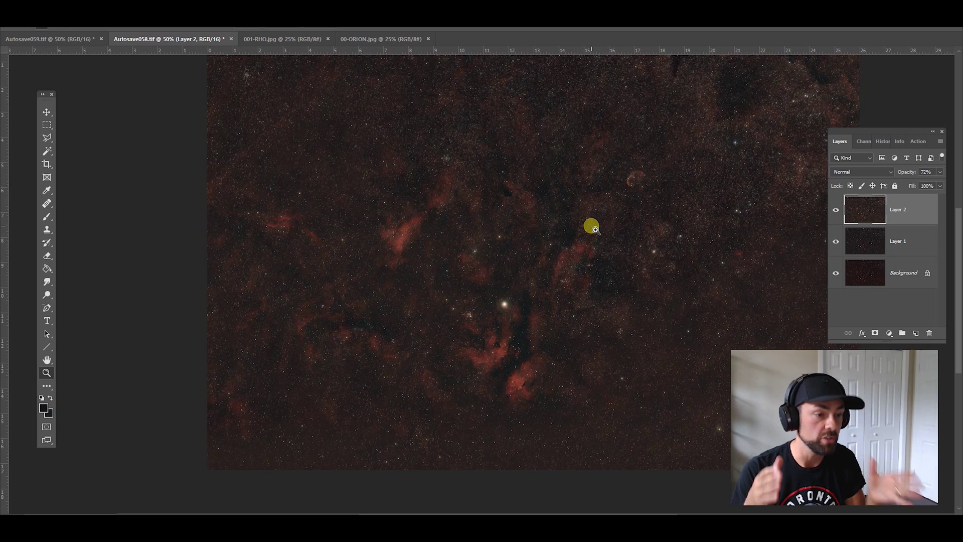
{"action": "scroll", "coordinate": [629, 215], "scroll_direction": "up", "scroll_amount": 3}
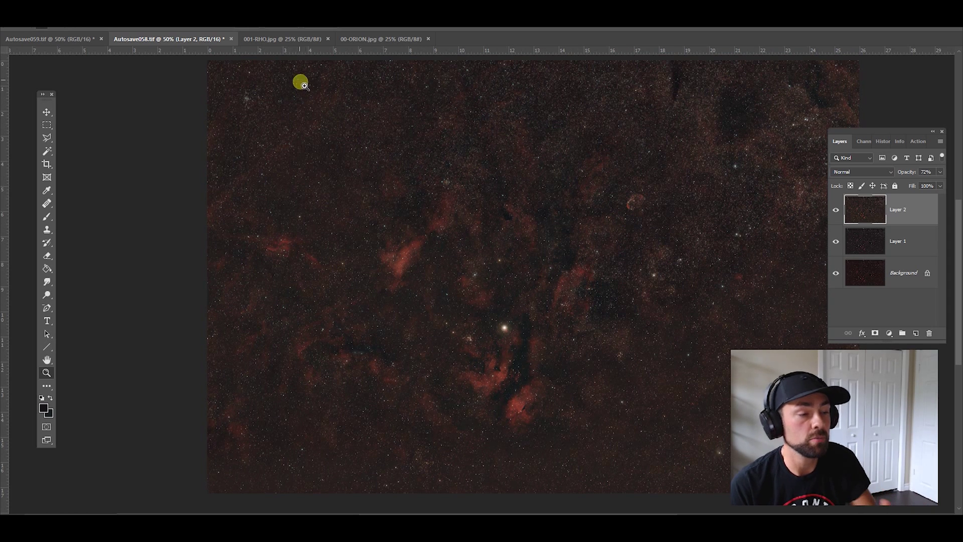
View the finished images 001-RHO.jpg and 00-ORION.jpg, examining the Orion image at 33.3% zoom before returning to 25%.
{"action": "left_click", "coordinate": [312, 40]}
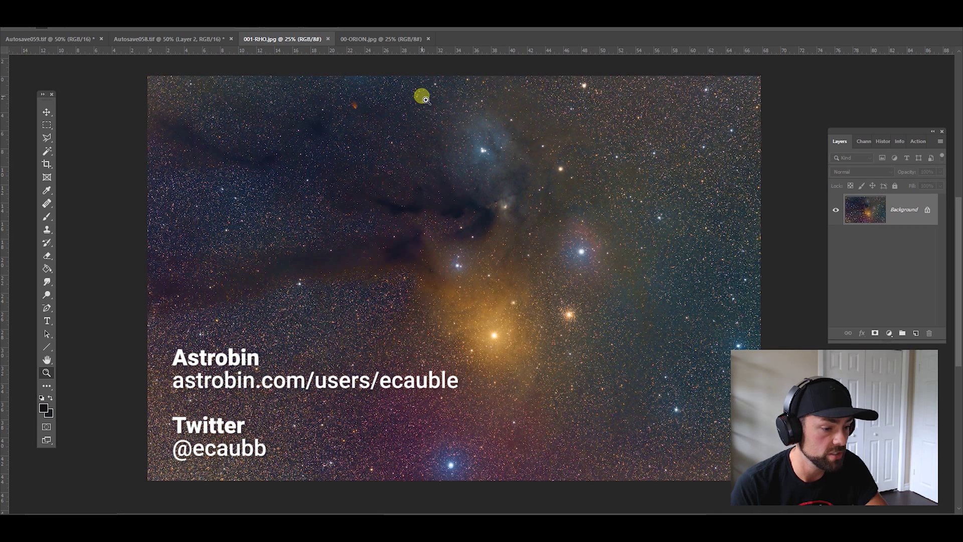
{"action": "left_click", "coordinate": [401, 40]}
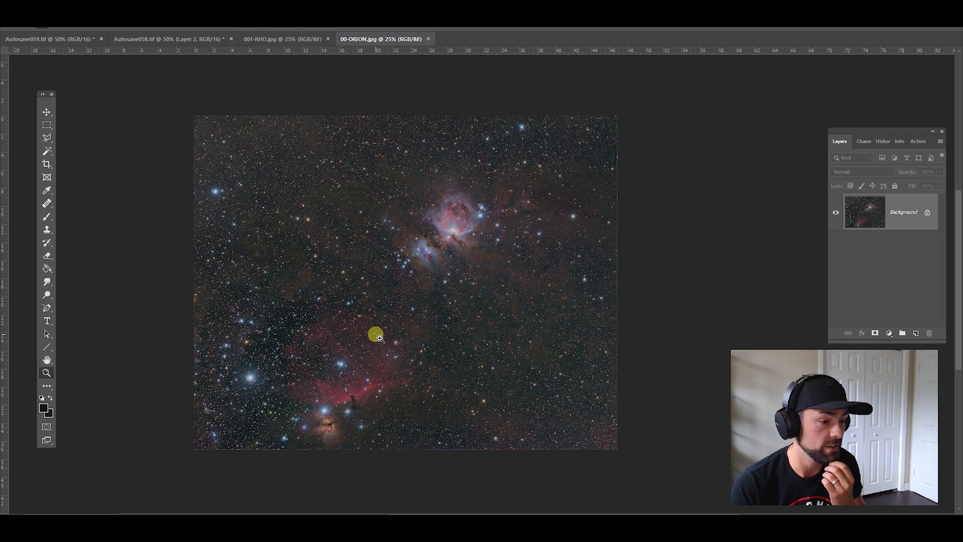
{"action": "left_click", "coordinate": [408, 320]}
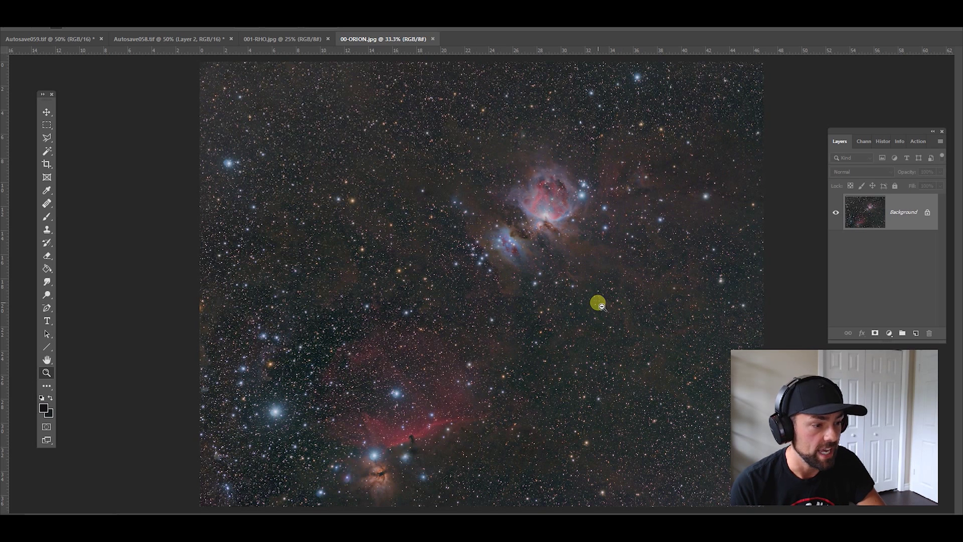
{"action": "left_click", "coordinate": [601, 305], "text": "alt"}
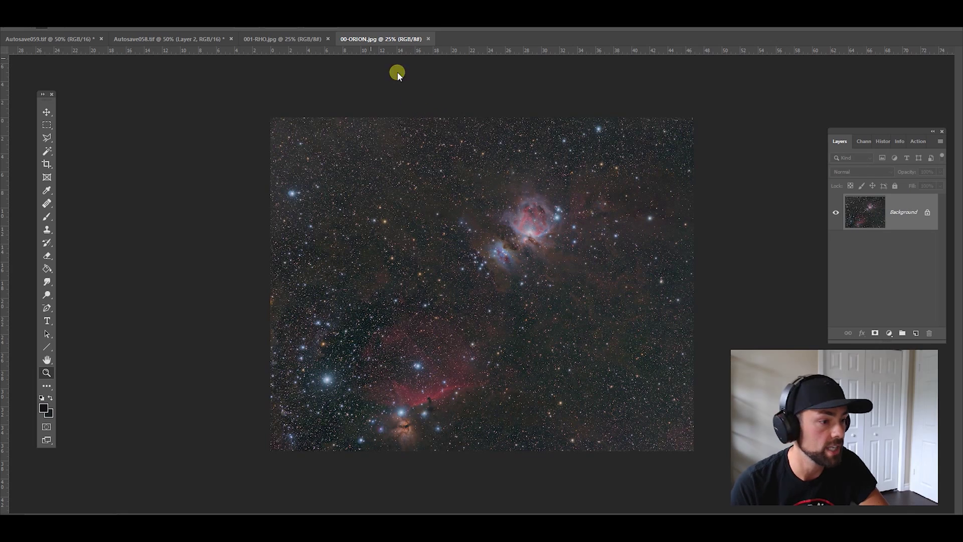
Revisit 001-RHO.jpg and Autosave058.tif for comparison, and return to the nebulae in Autosave059.tif.
{"action": "left_click", "coordinate": [270, 40]}
{"action": "left_click", "coordinate": [159, 40]}
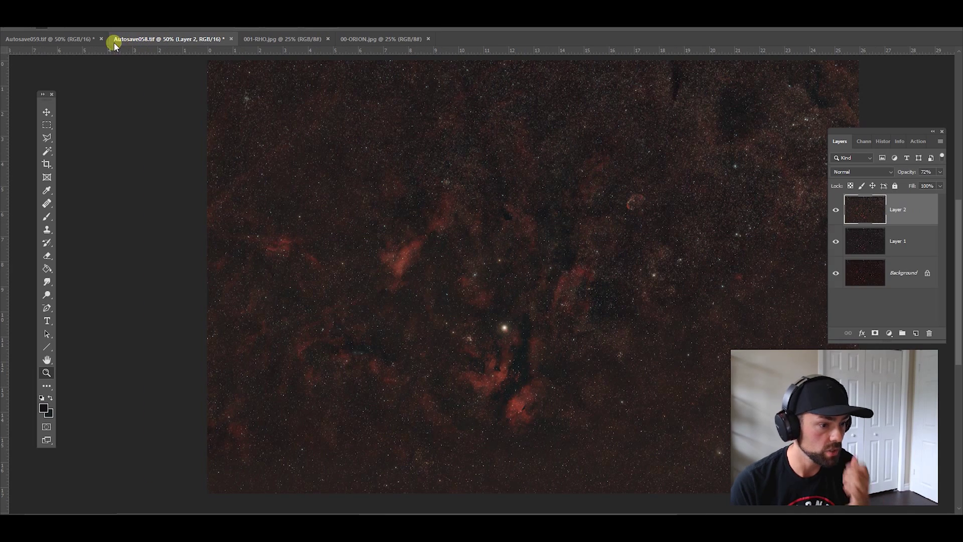
{"action": "left_click", "coordinate": [75, 39]}
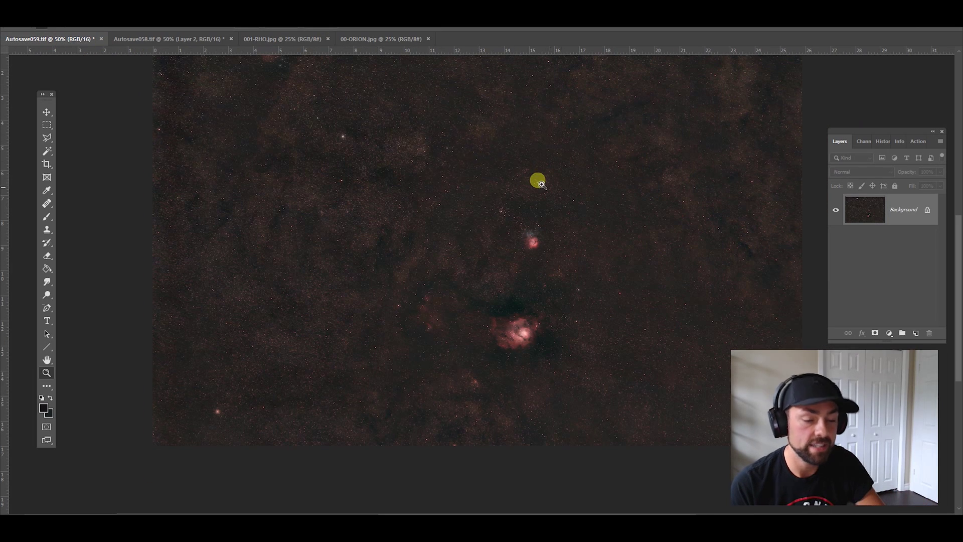
{"action": "left_click_drag", "start_coordinate": [533, 210], "coordinate": [535, 240]}
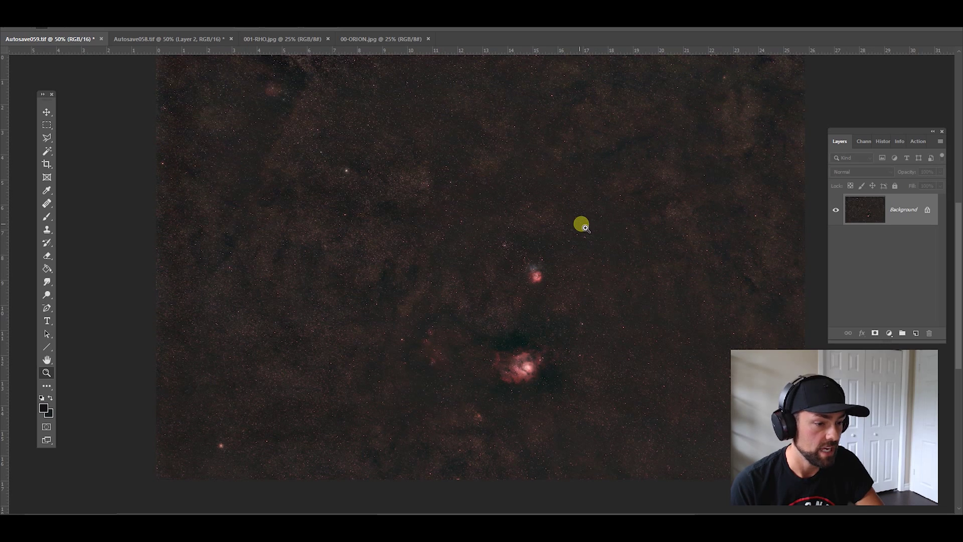